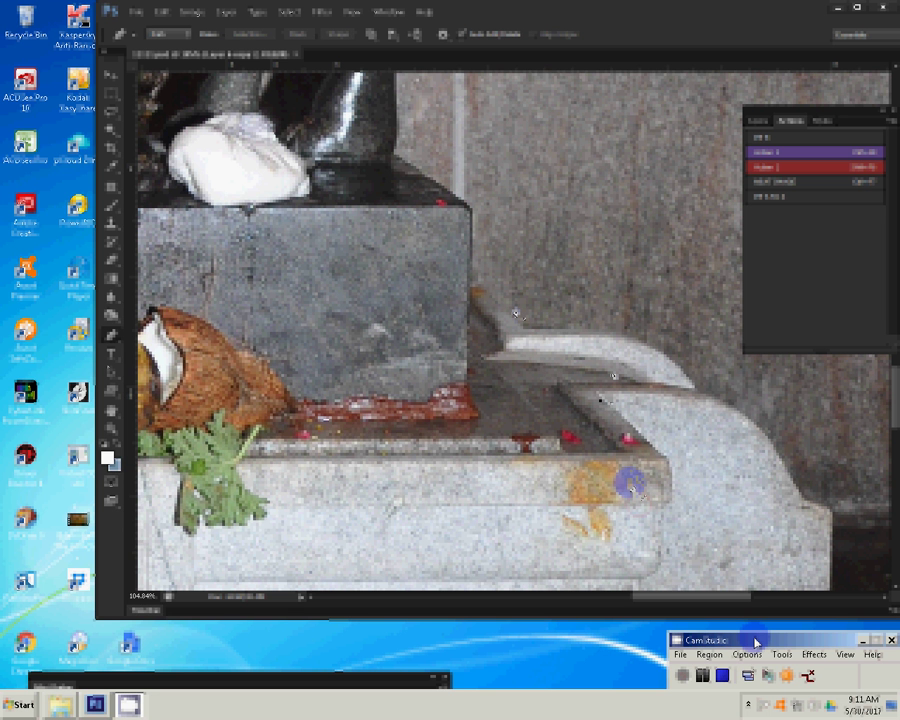
Pen-trace the slab's upper edge and the red patch edge, then make it a feathered selection.
drag(487, 293, 534, 346)
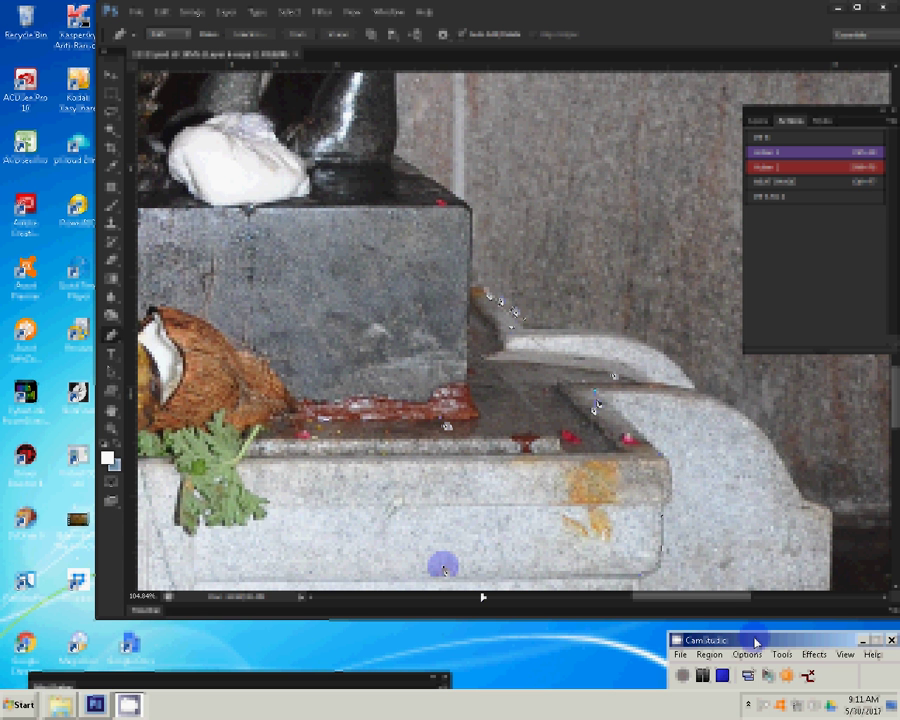
click(480, 423)
click(476, 299)
right_click(518, 303)
click(545, 359)
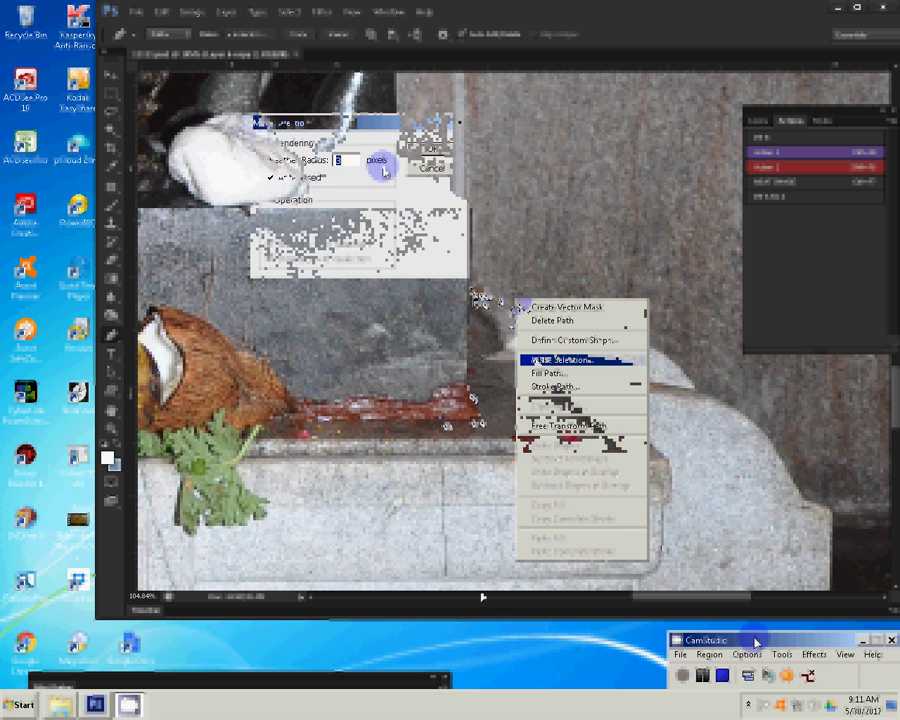
click(418, 150)
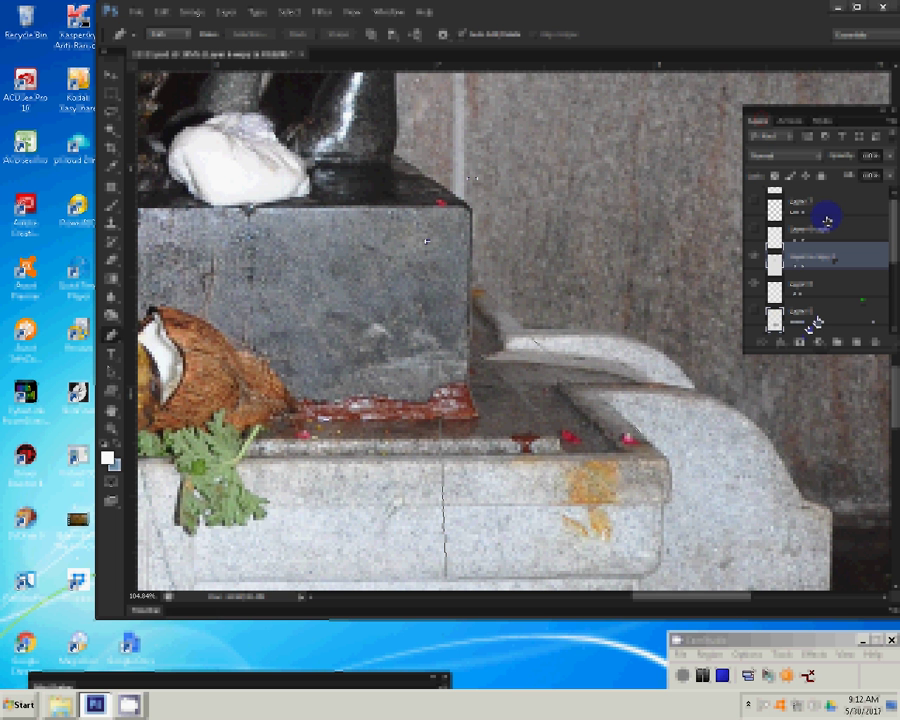
Fit the image on screen and distort the selected slab piece to extend the platform.
right_click(533, 314)
click(542, 319)
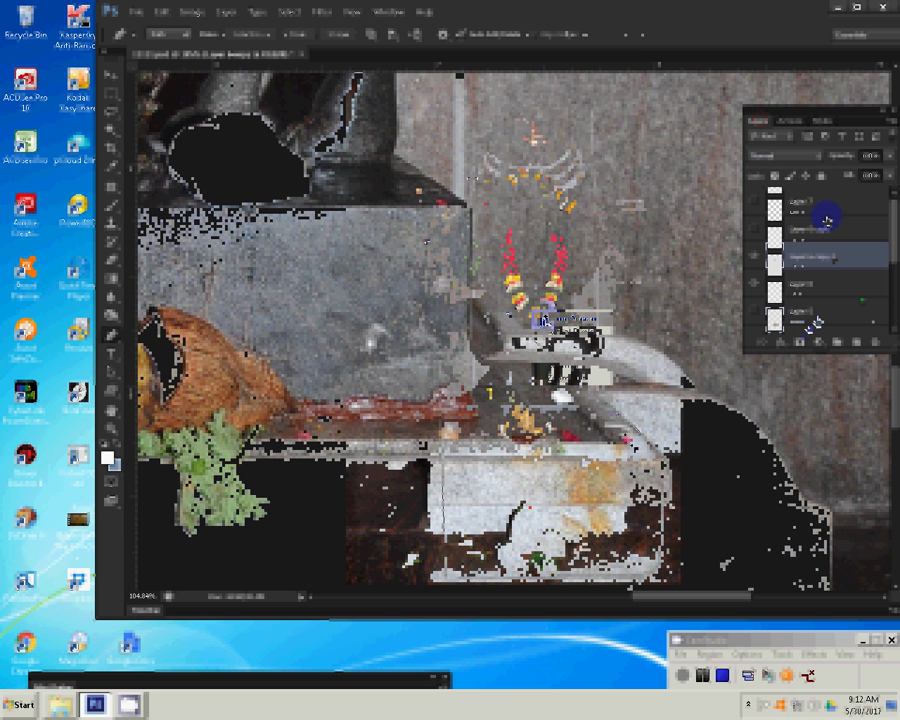
right_click(542, 319)
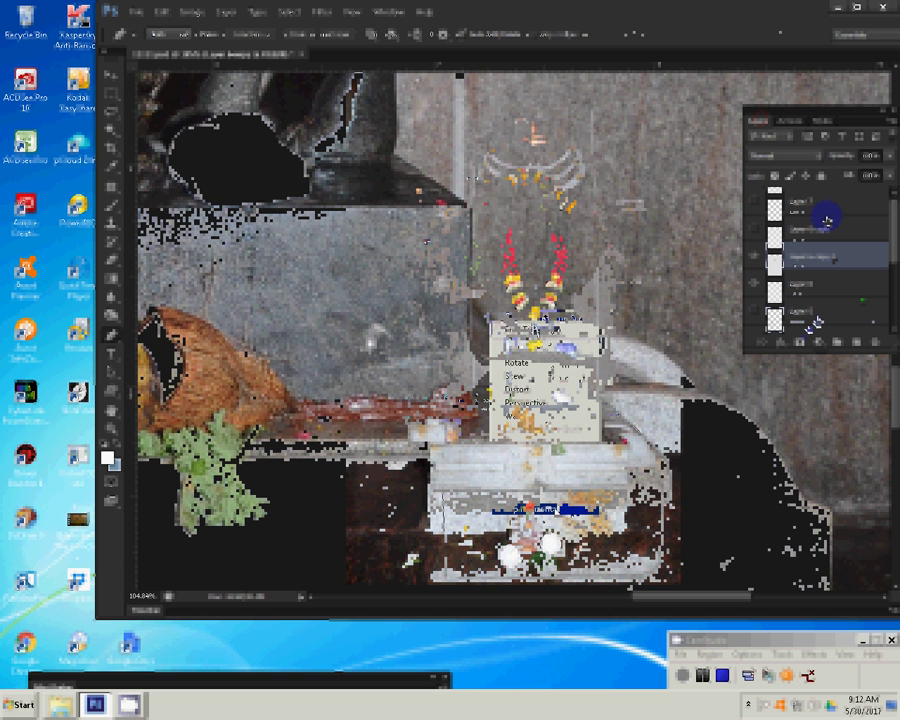
click(535, 320)
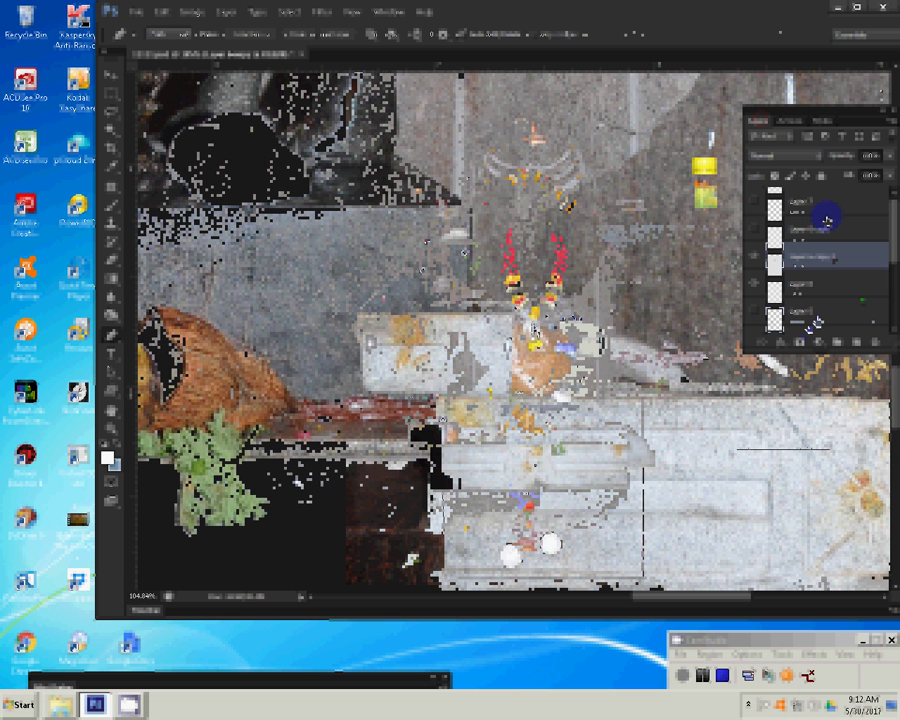
click(498, 345)
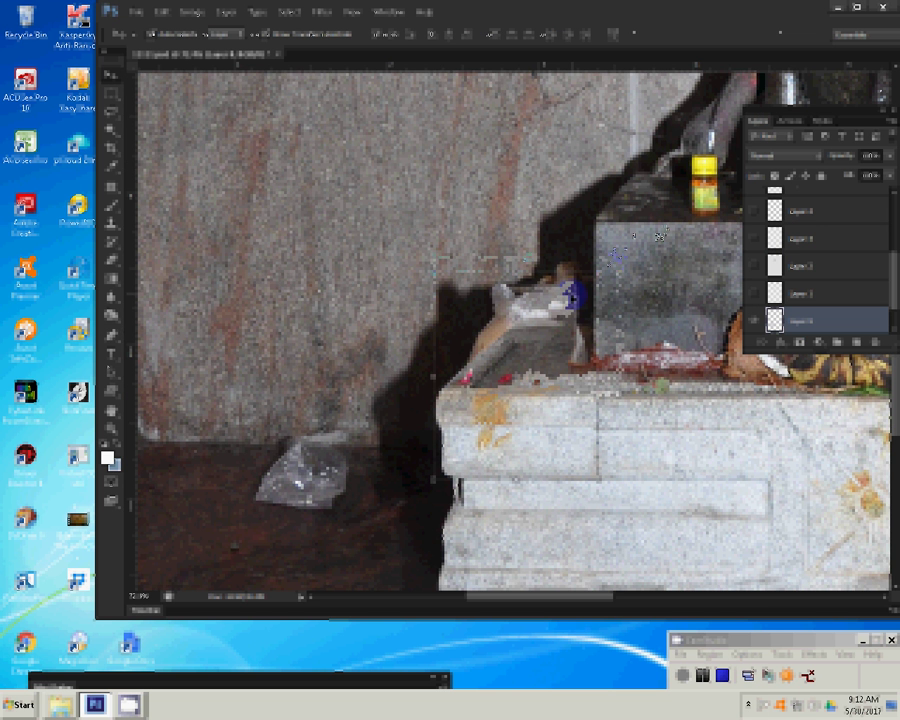
Undo two slab edits, then content-aware move a patch from the grey stone box into place.
key(ctrl+z)
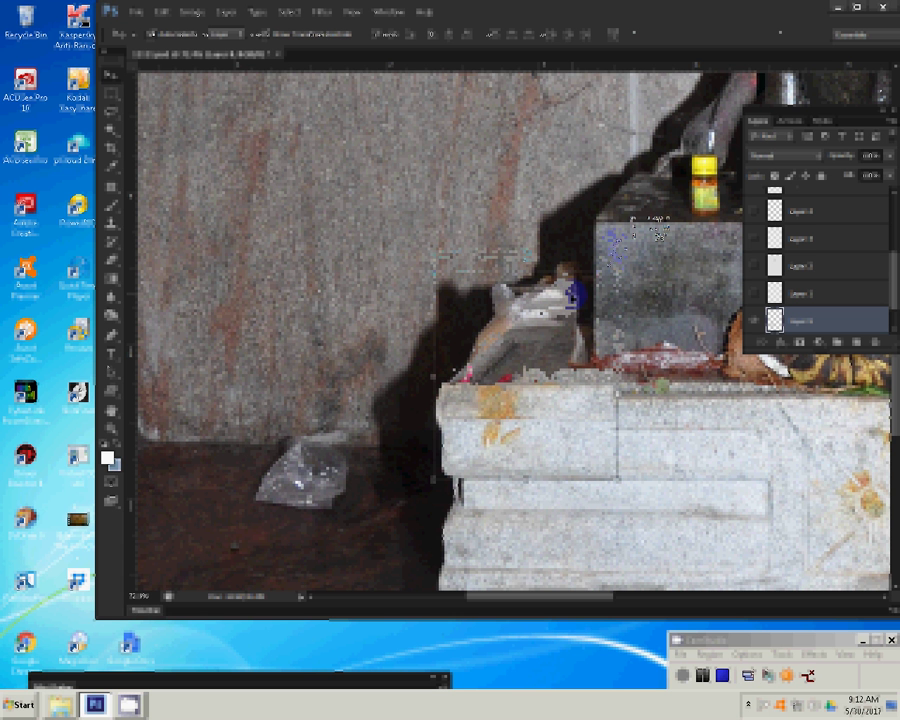
key(ctrl+alt+z)
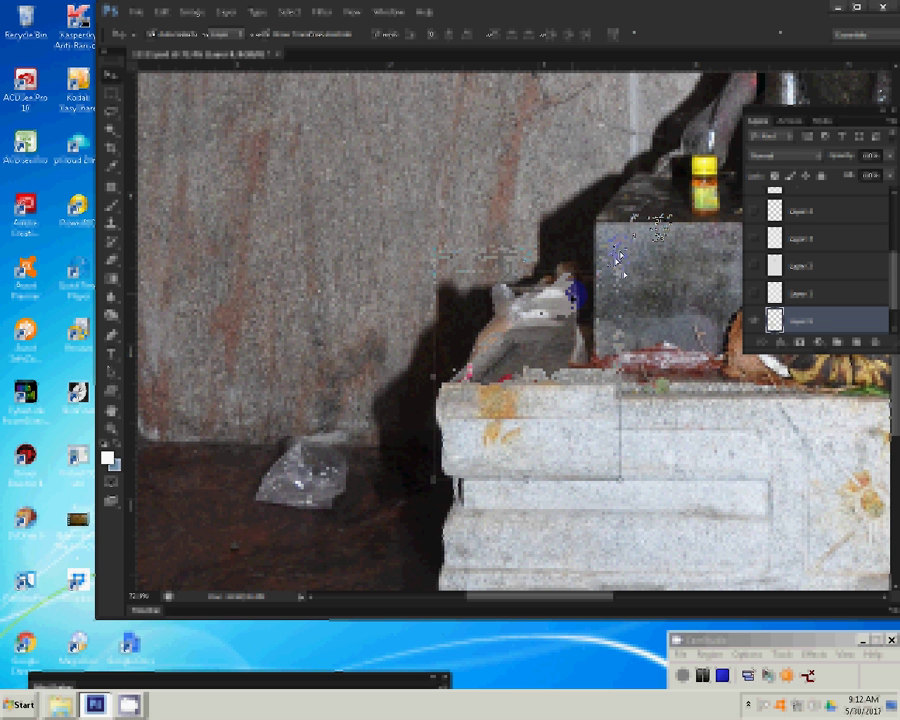
drag(620, 258, 612, 268)
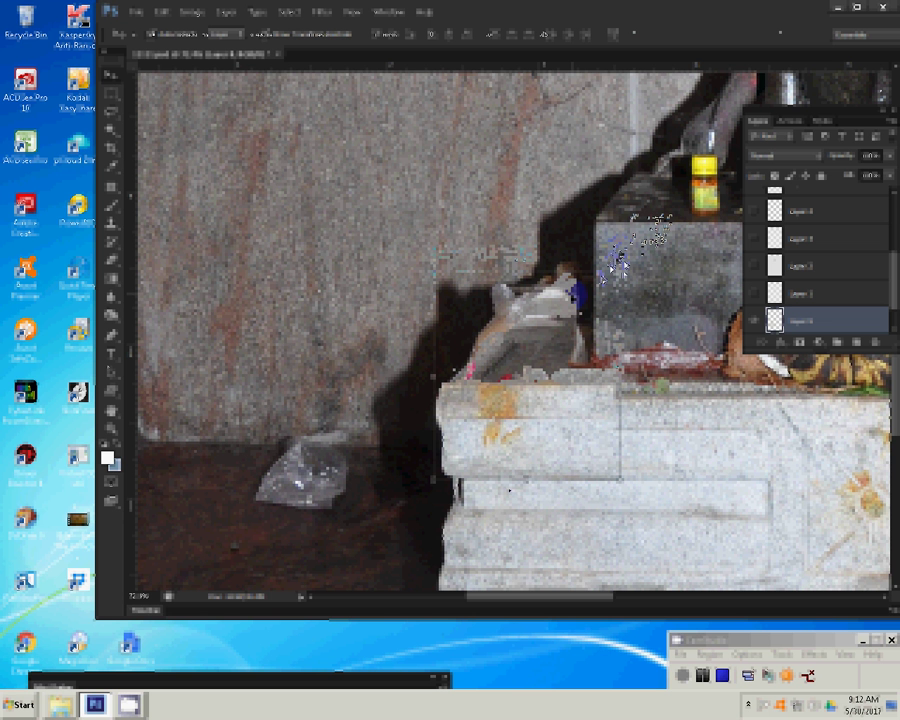
drag(510, 490, 520, 485)
key(e)
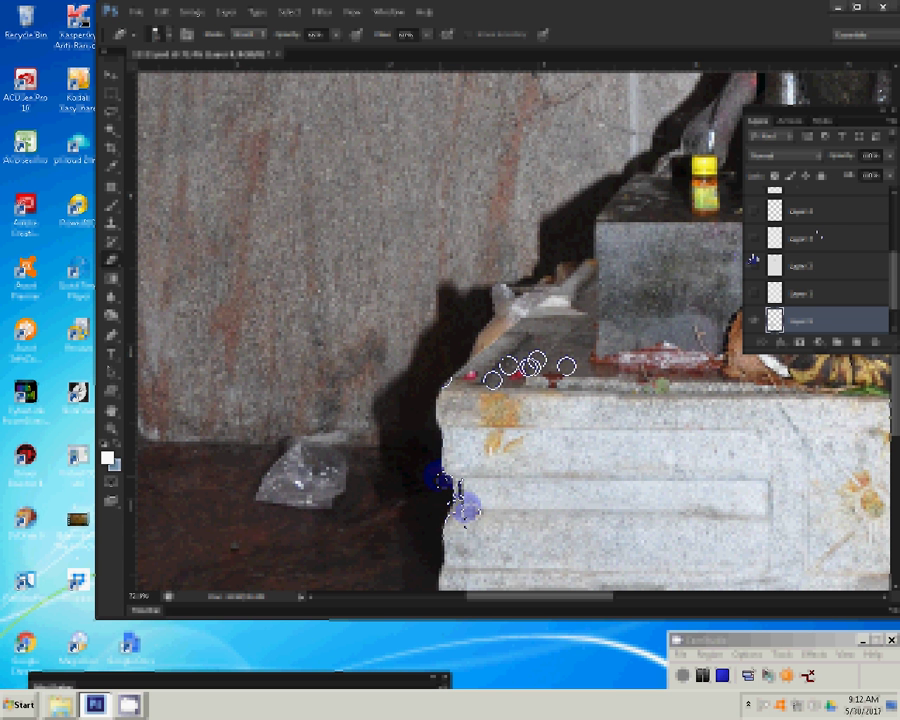
Flatten the image, swap colours, and clone the shadow beside the slab over the light object.
key(ctrl+j)
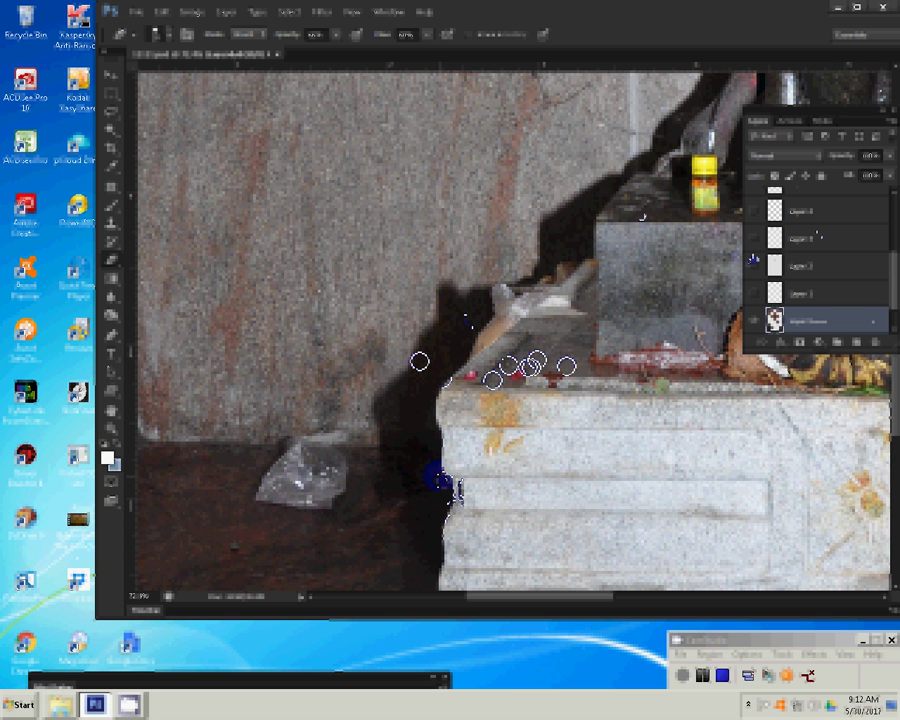
key(x)
key(ctrl+z)
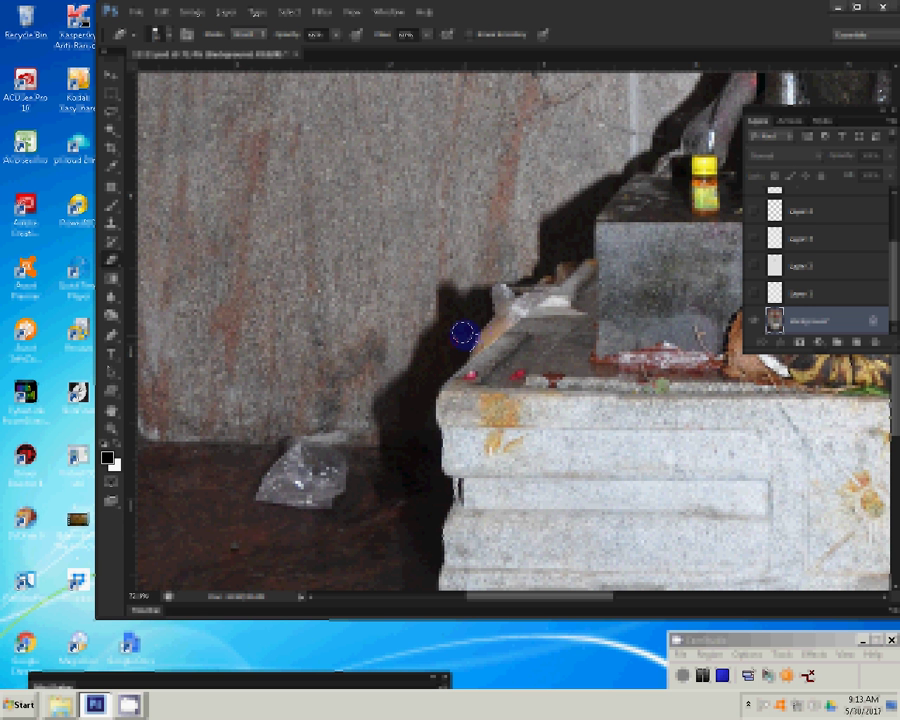
click(466, 348)
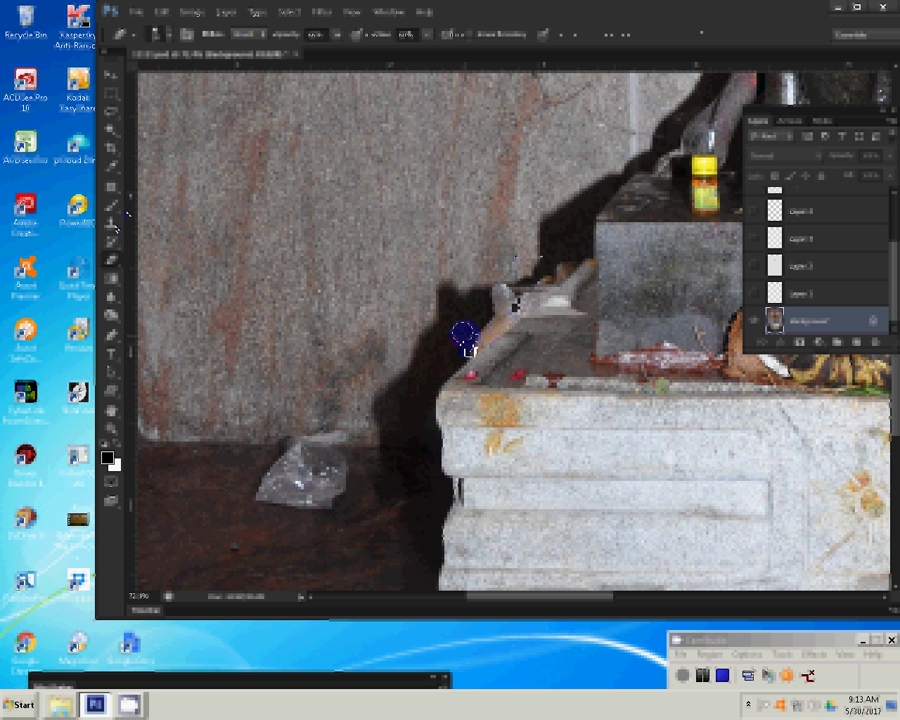
key(s)
click(528, 292)
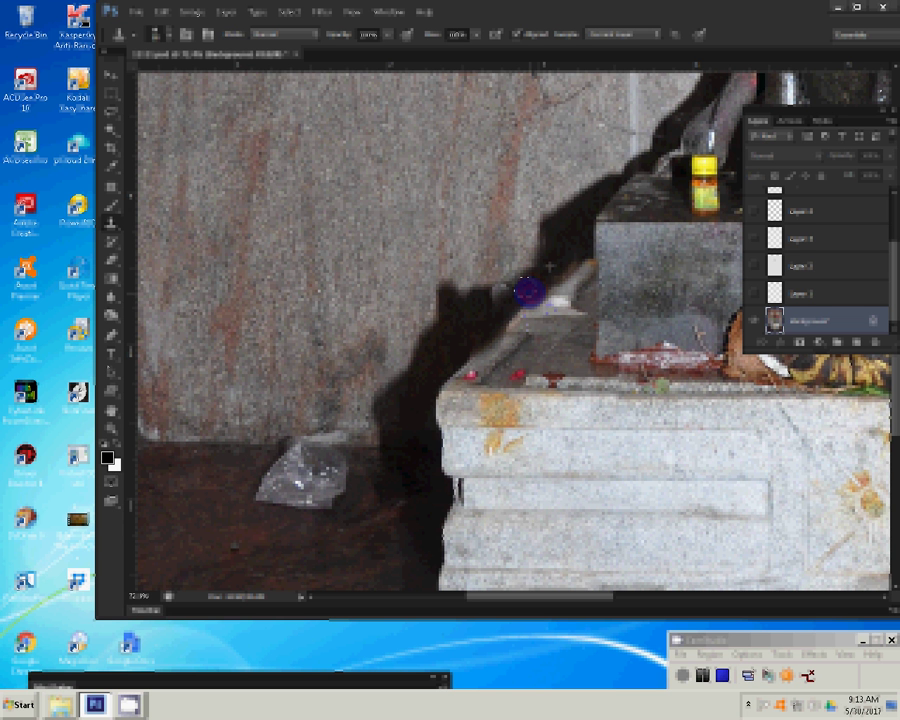
Clone over the light object's edge and paint out the plastic bag on the floor.
click(528, 292)
drag(270, 480, 361, 459)
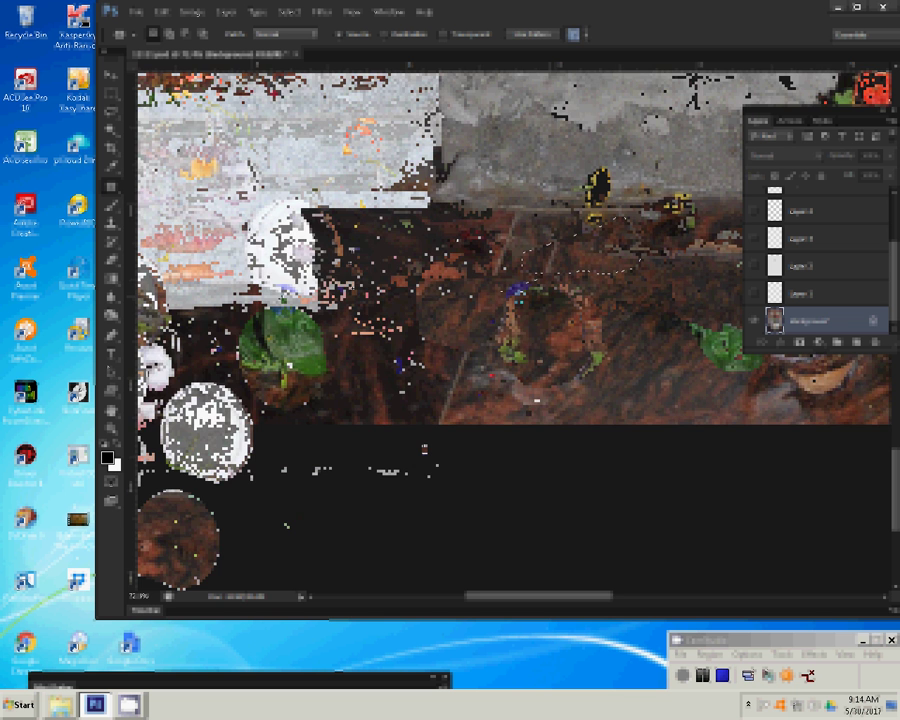
Zoom in on the idol's feet and switch to the Clone Stamp tool.
click(483, 418)
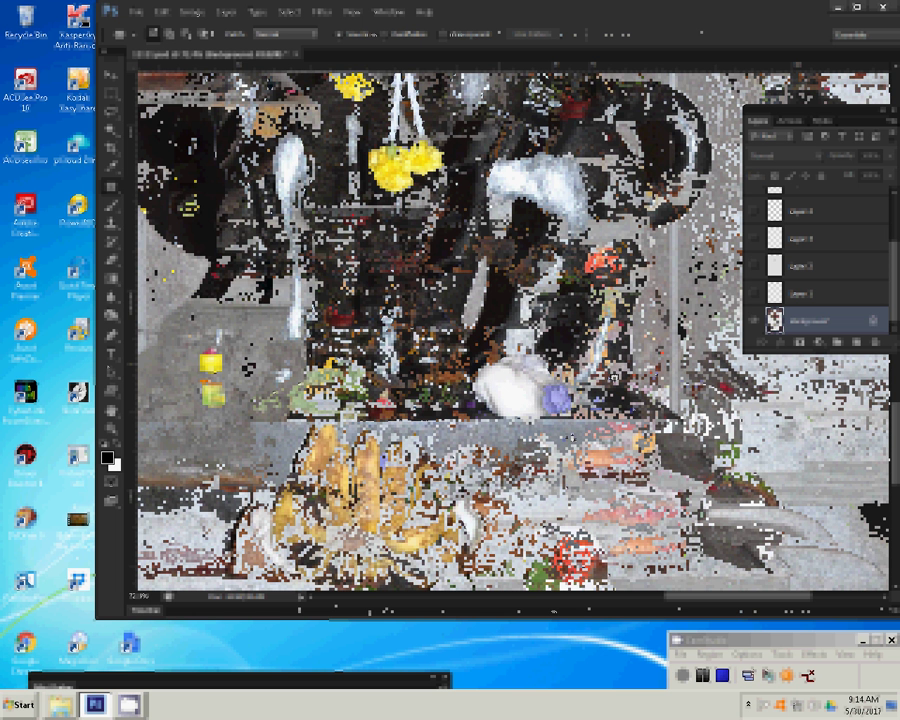
key(s)
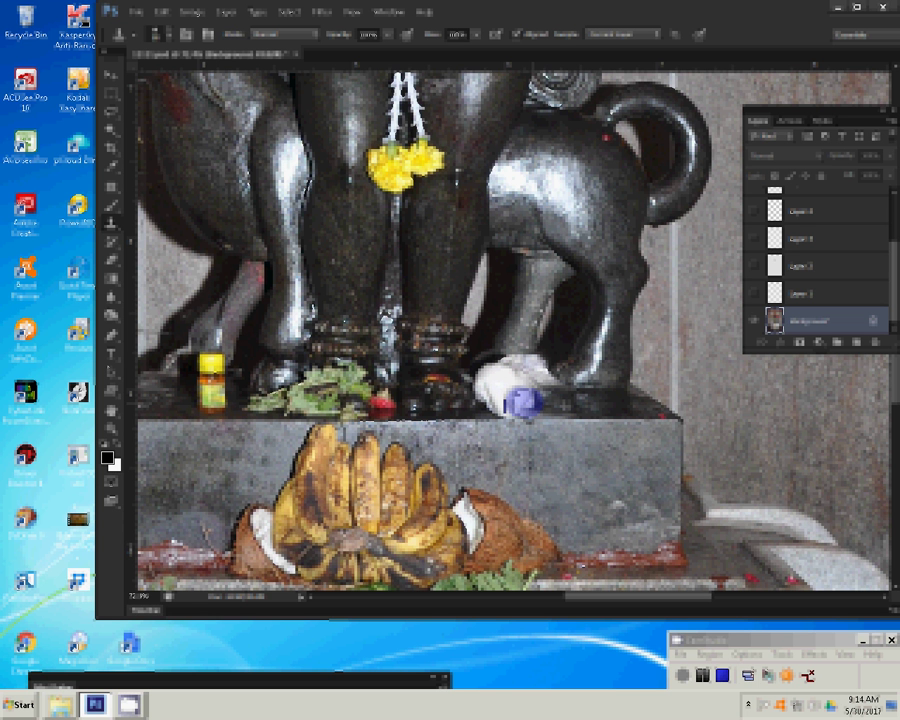
Clone over the white cloth and yellow-green object near the idol's feet.
mouse_move(505, 400)
mouse_down()
mouse_move(488, 402)
mouse_move(503, 392)
mouse_up()
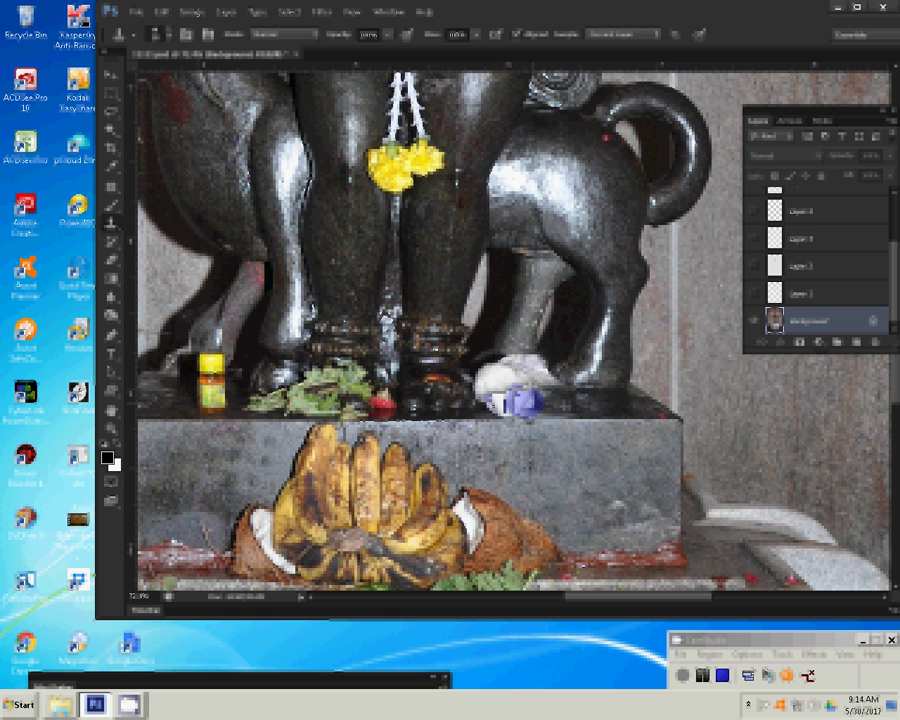
alt+click(365, 268)
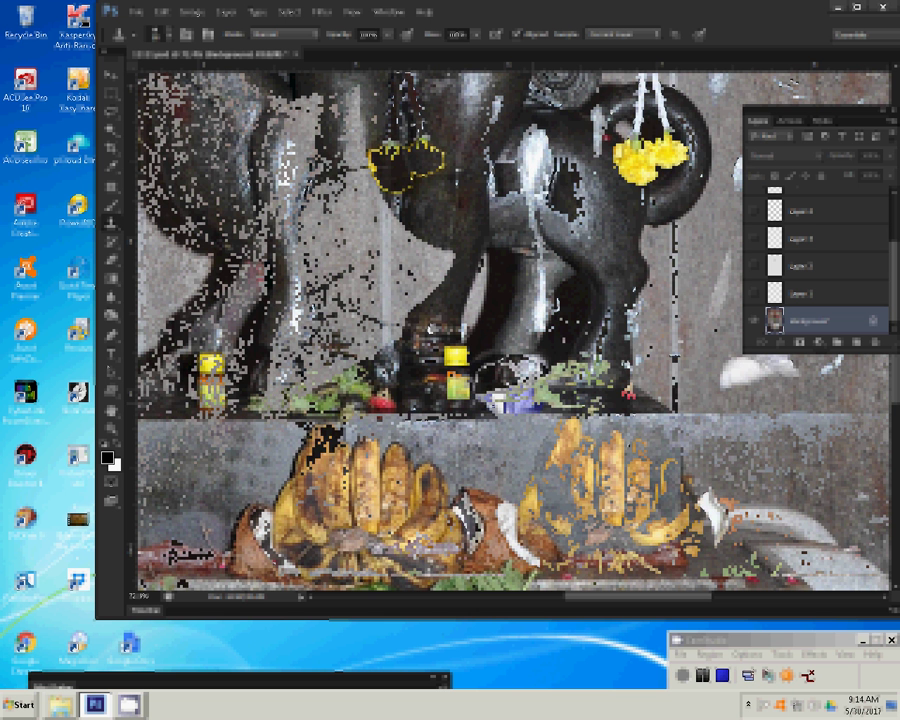
click(457, 383)
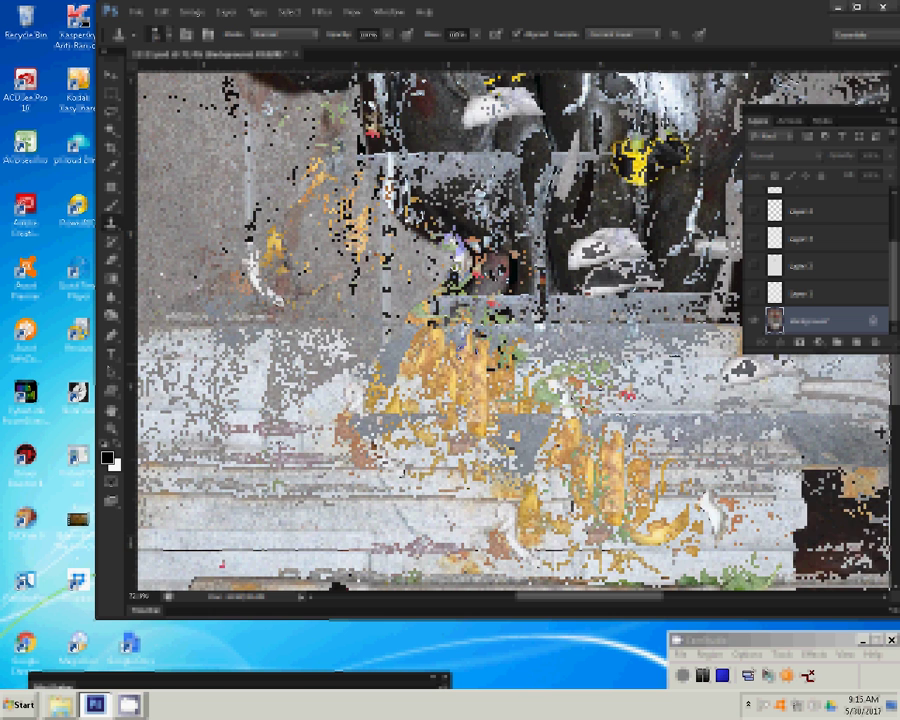
right_click(515, 352)
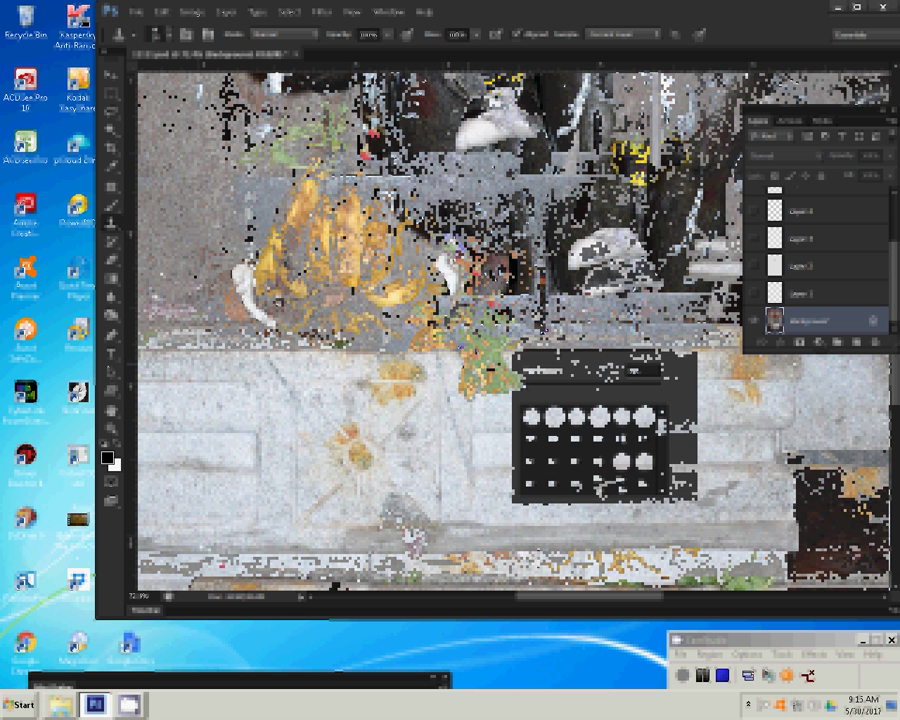
key(Escape)
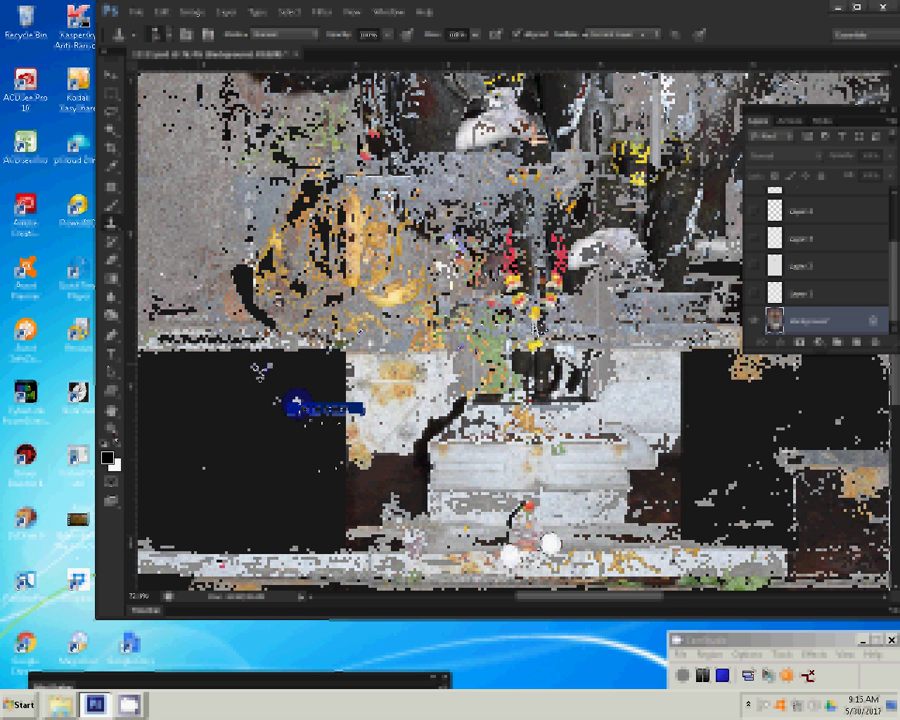
Zoom out to the whole image and bring up the pictures folder in Explorer.
key(z)
key(ctrl+0)
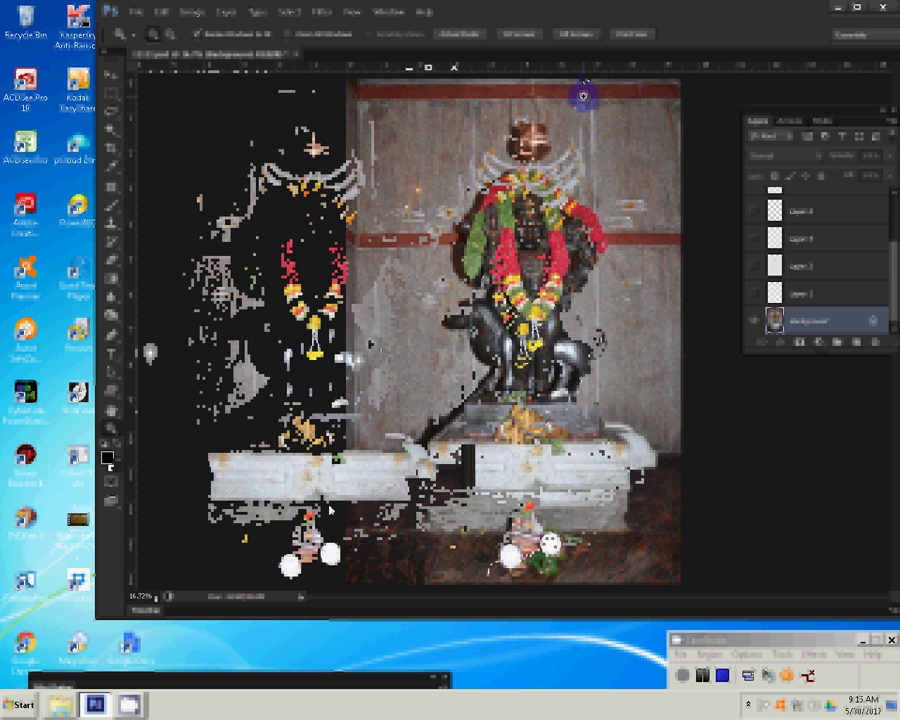
key(alt+Tab)
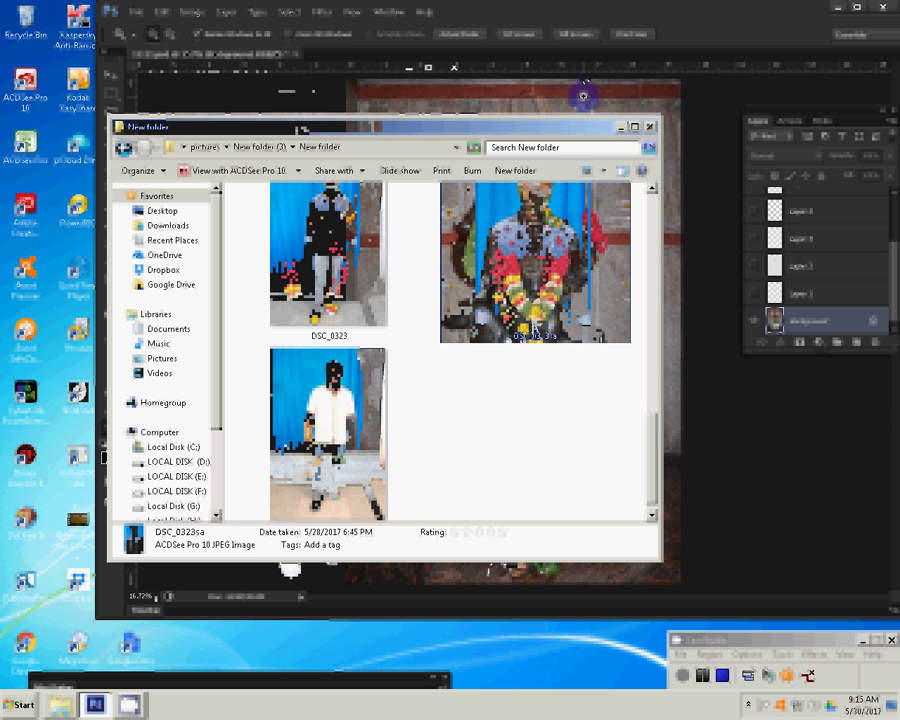
Open Local Disk (D:) and browse the image thumbnails there.
click(213, 463)
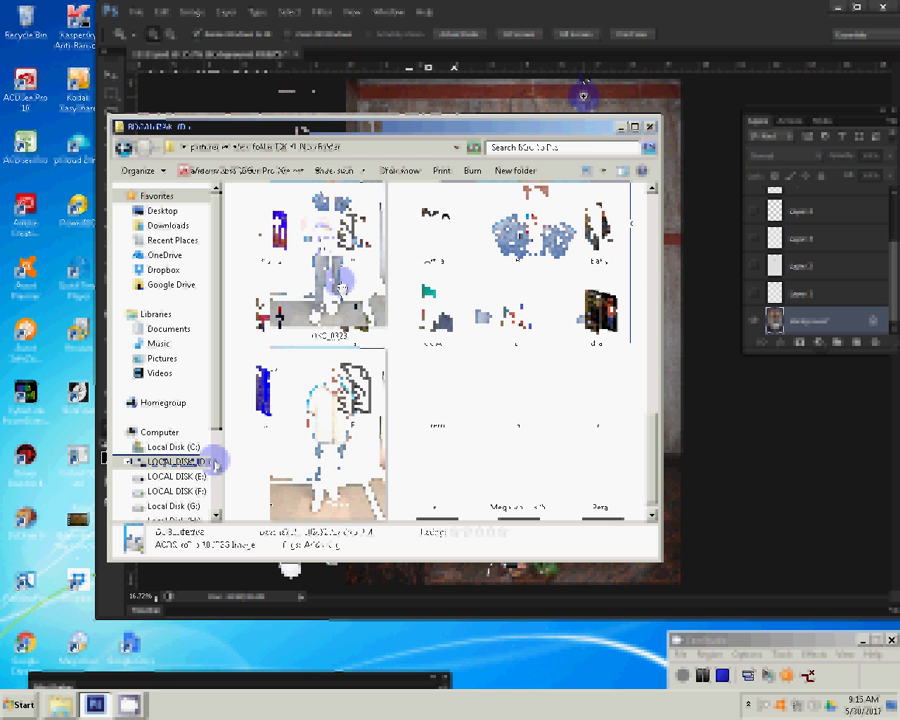
click(603, 315)
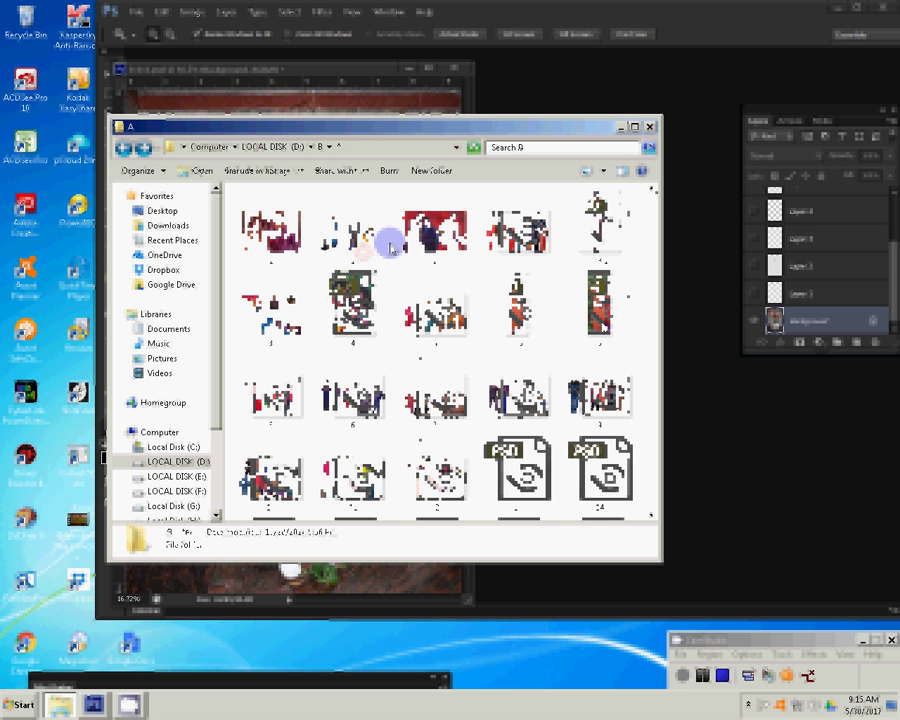
scroll(390, 247, down, 2)
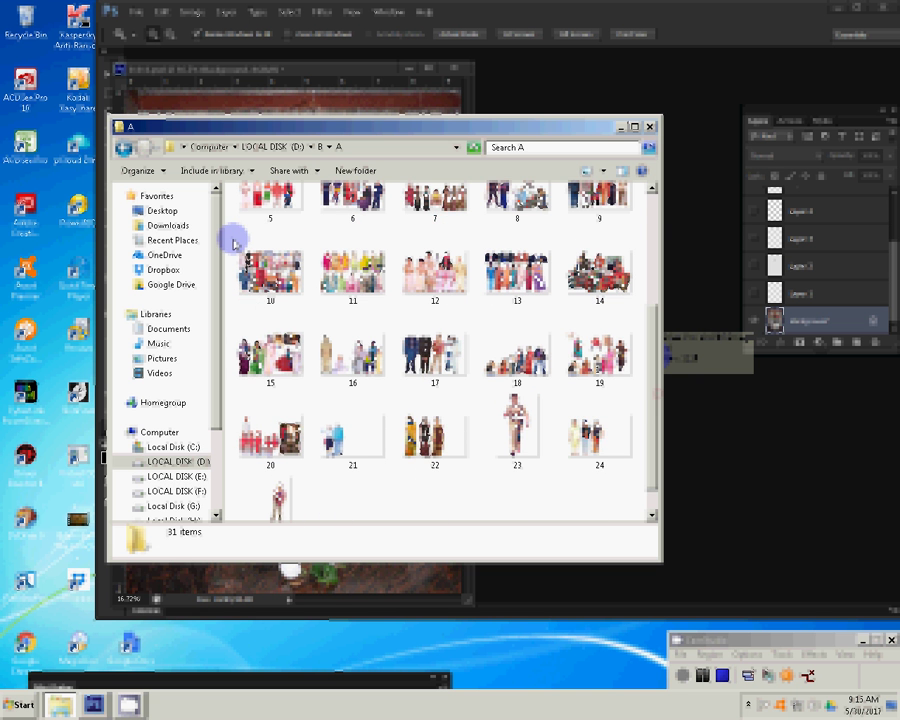
Go back to folder B and open image 13 in Photoshop.
click(124, 149)
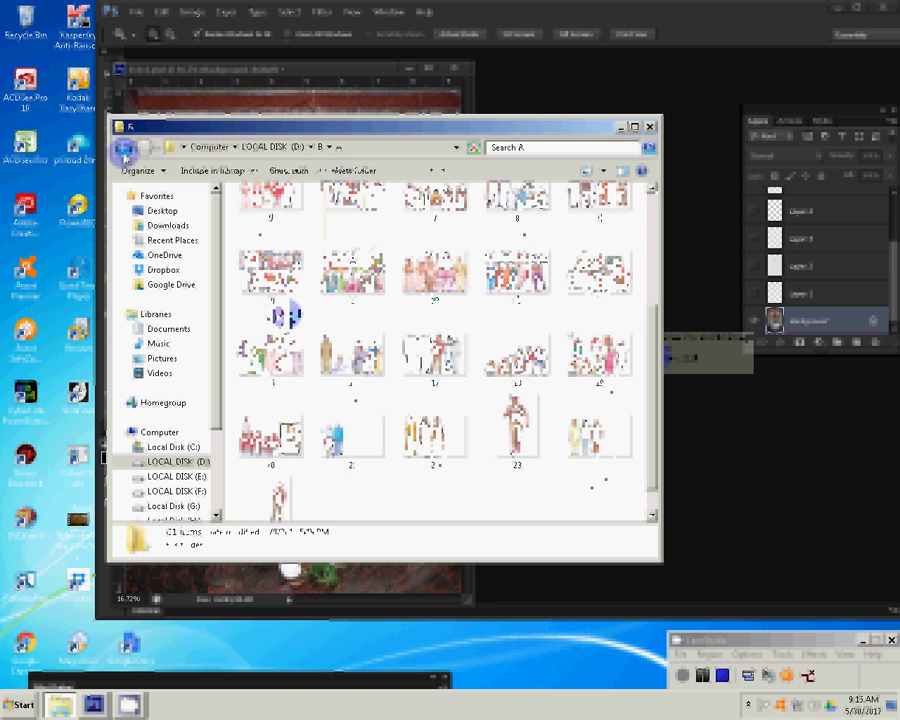
click(124, 149)
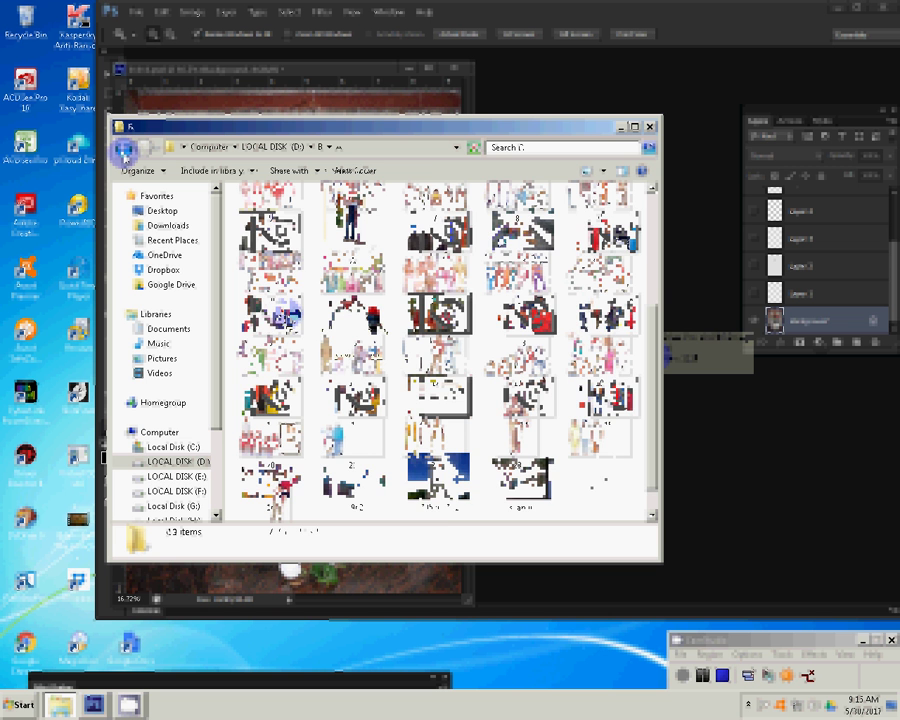
click(124, 150)
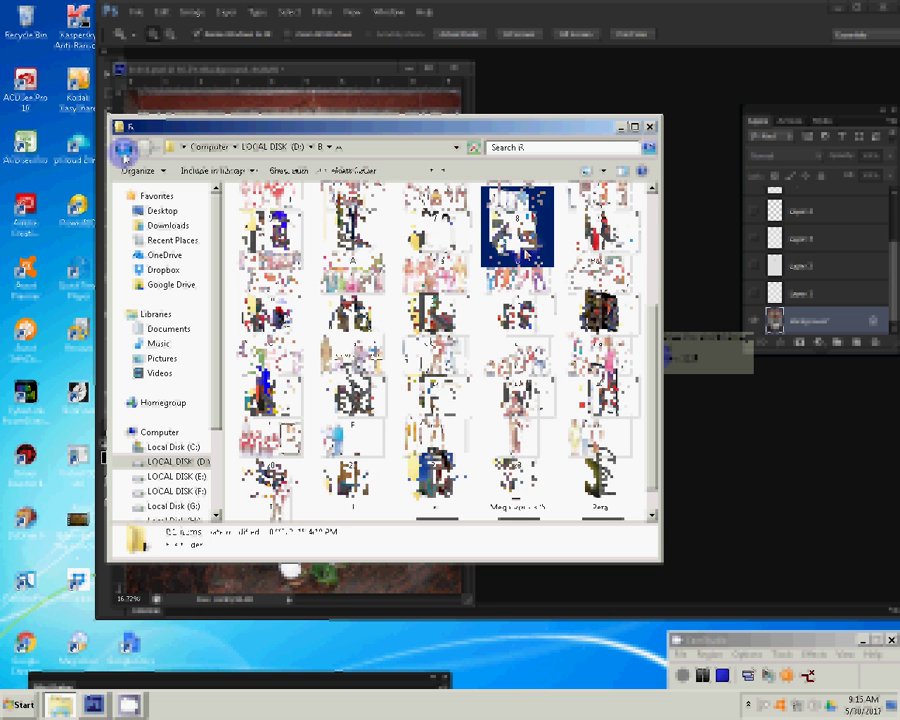
click(124, 150)
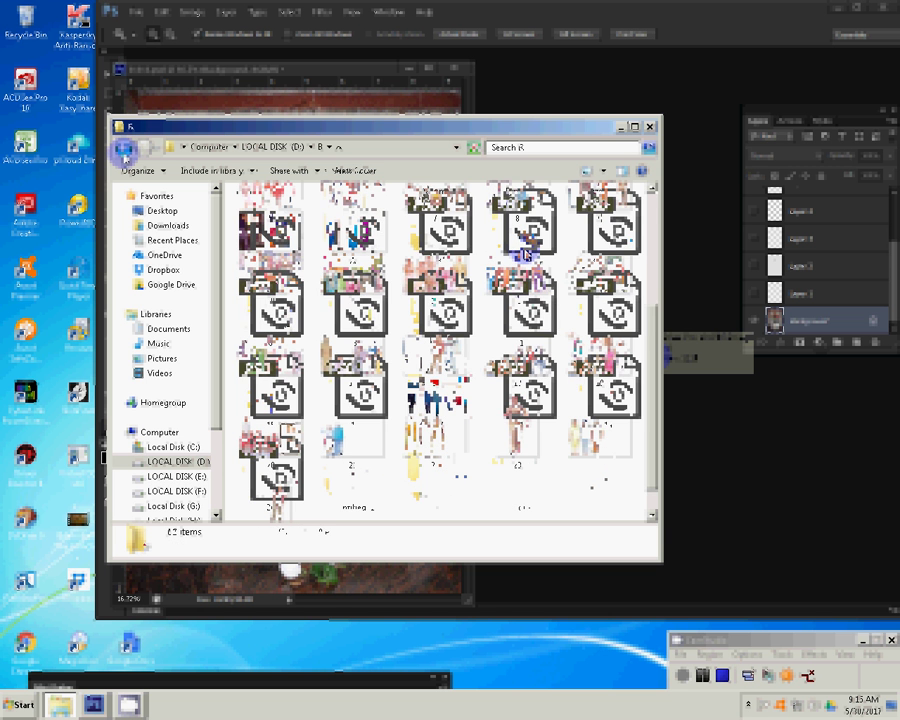
key(BackSpace)
click(523, 305)
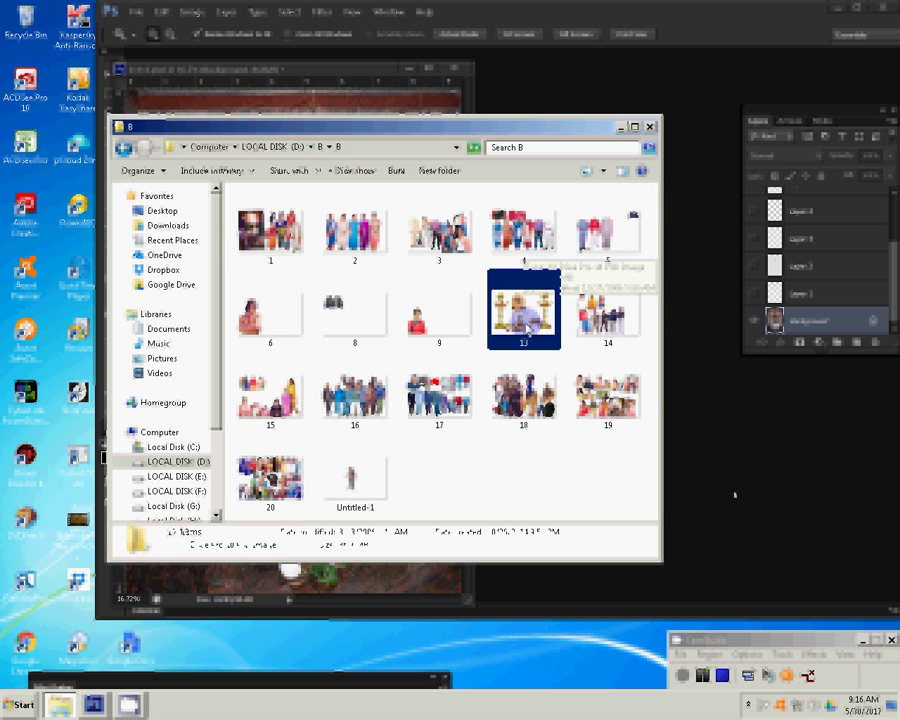
click(740, 497)
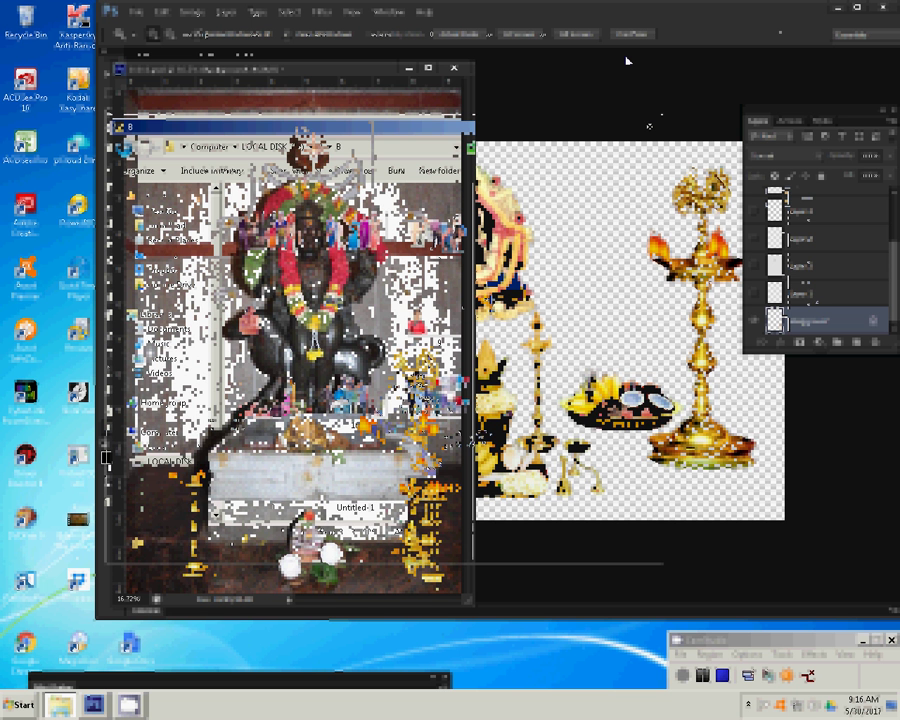
Free-transform to enlarge the bottom-right brass lamp and stretch the flower offerings leftward.
right_click(228, 377)
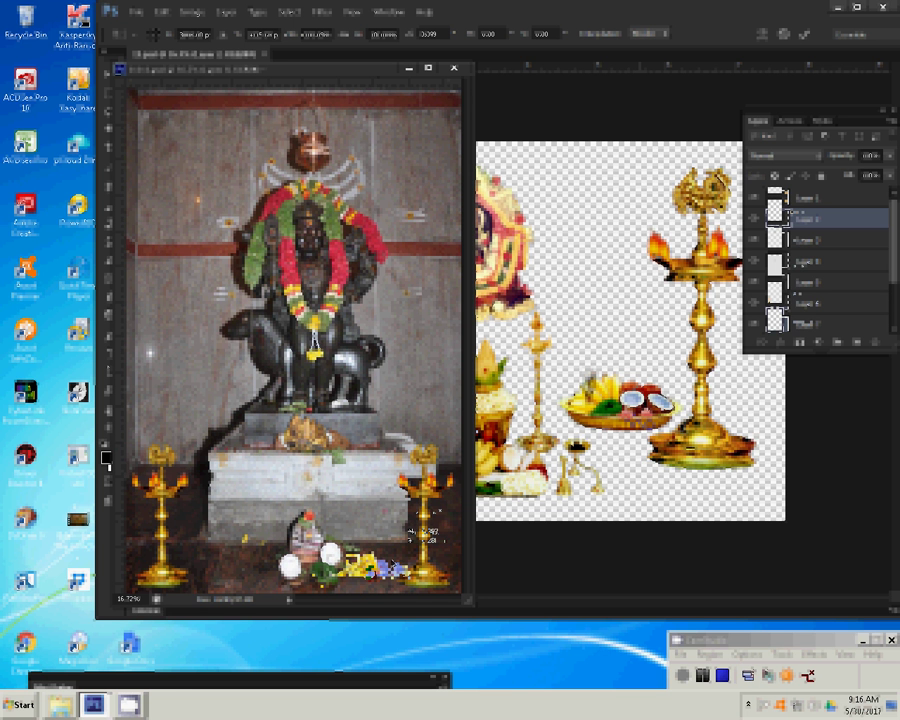
drag(412, 530, 466, 465)
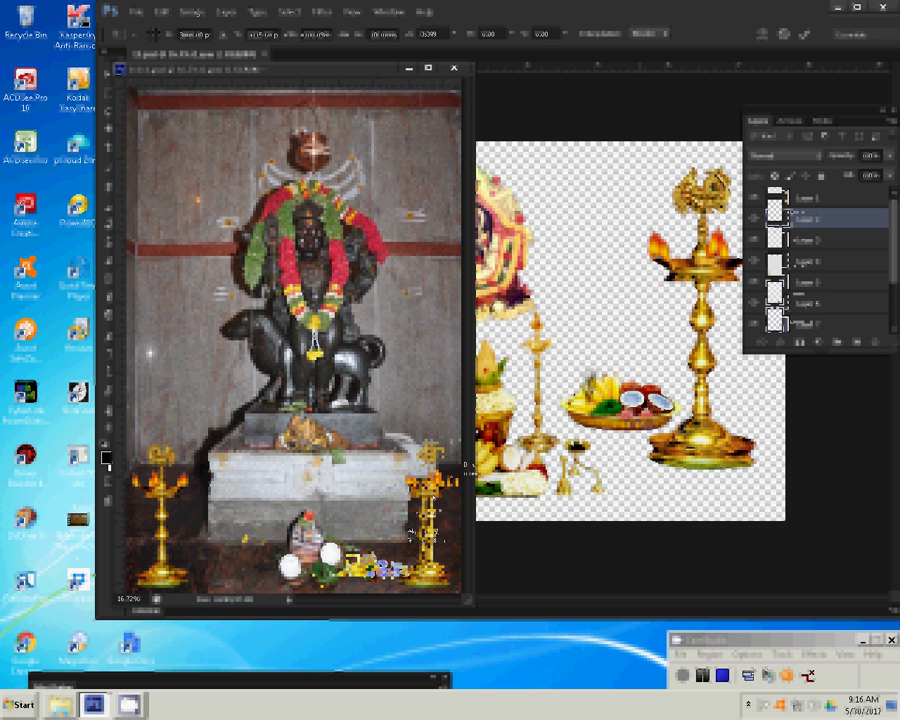
drag(340, 565, 207, 565)
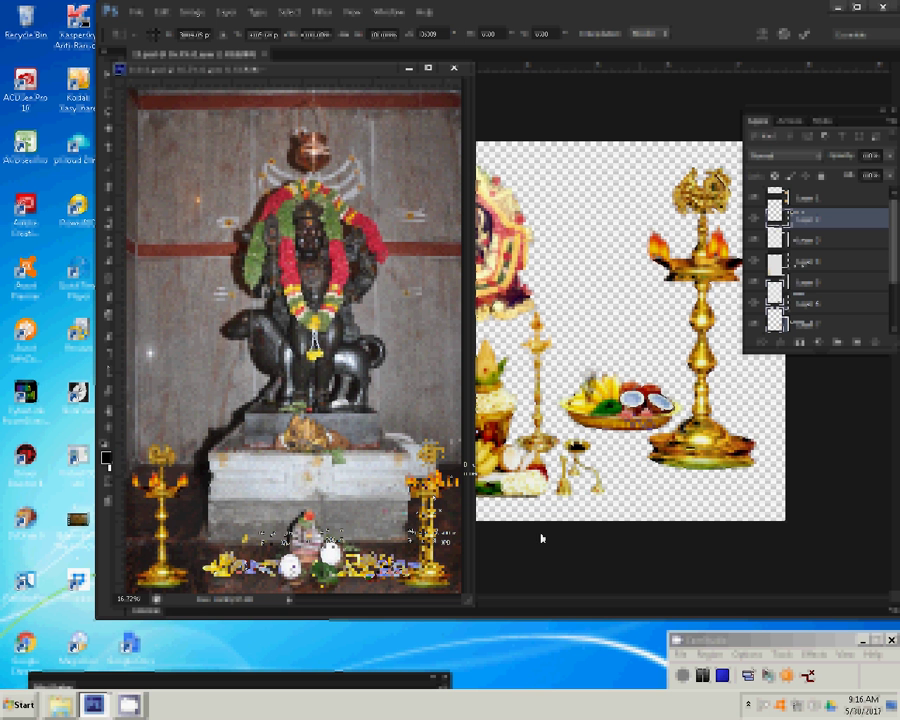
click(598, 481)
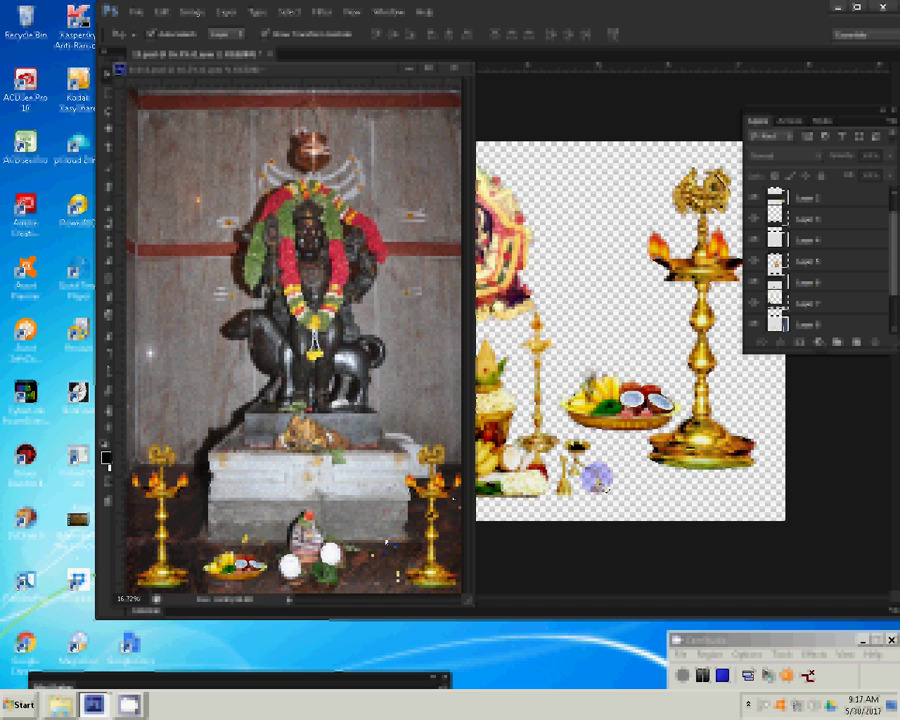
Drag the purple flower and yellow offerings into the idol photo, placing them beside the left lamp.
drag(600, 480, 406, 517)
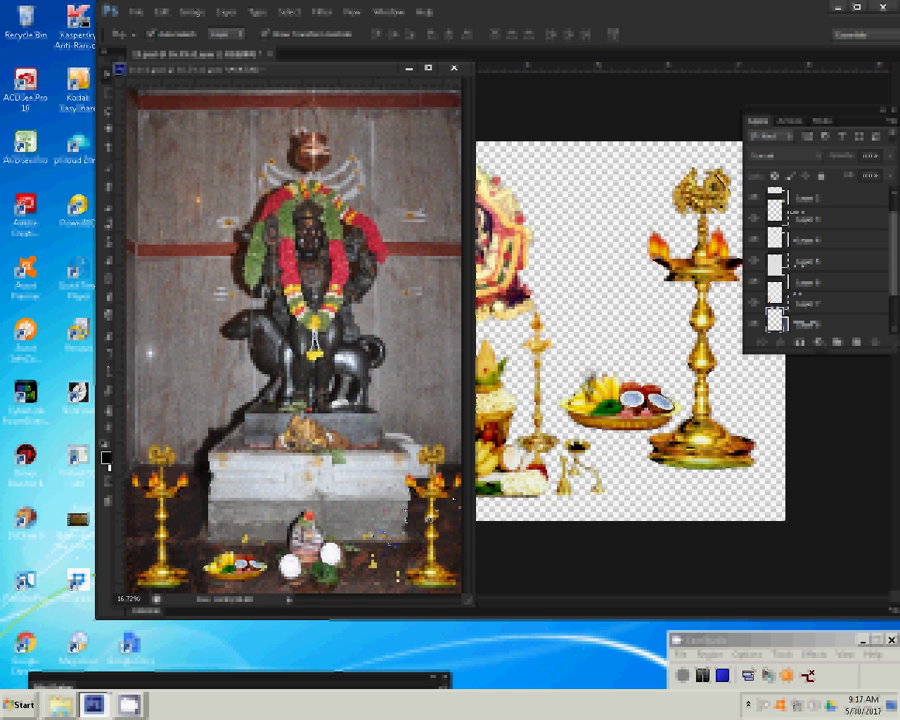
drag(576, 316, 403, 345)
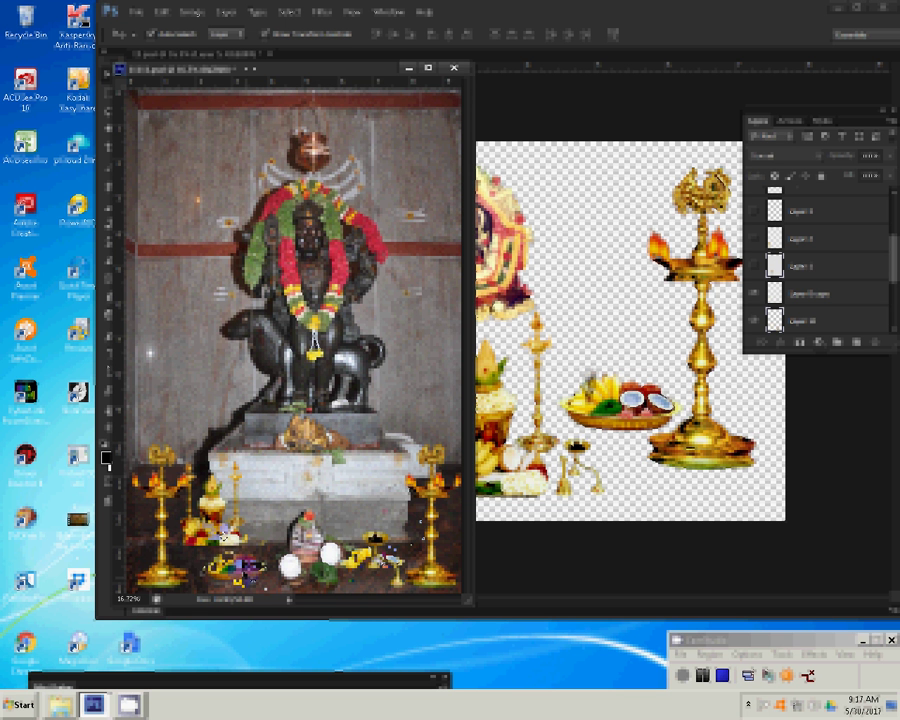
drag(245, 480, 276, 505)
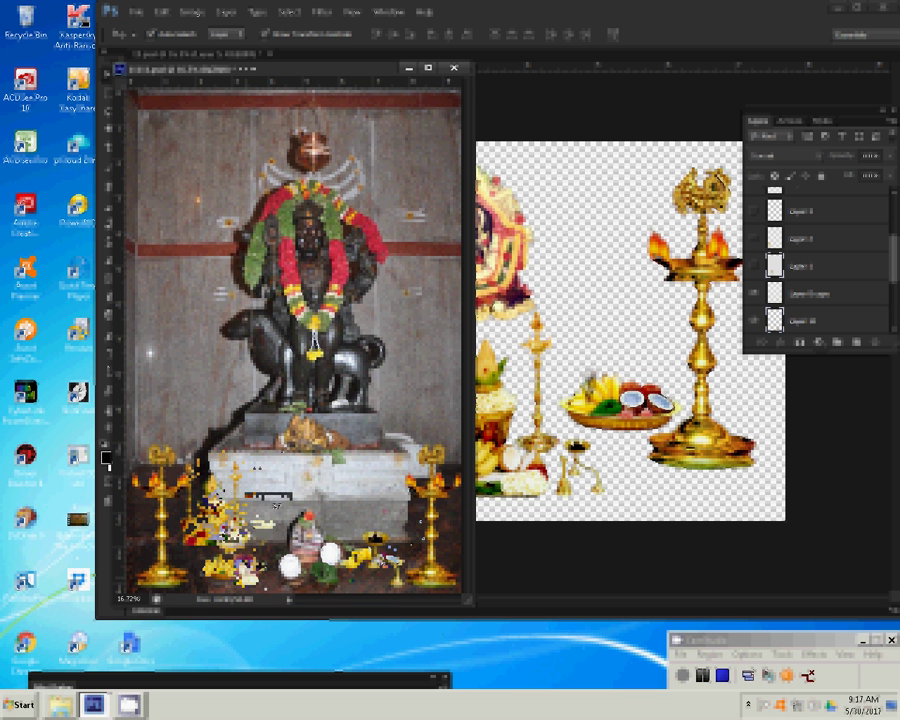
drag(276, 505, 258, 497)
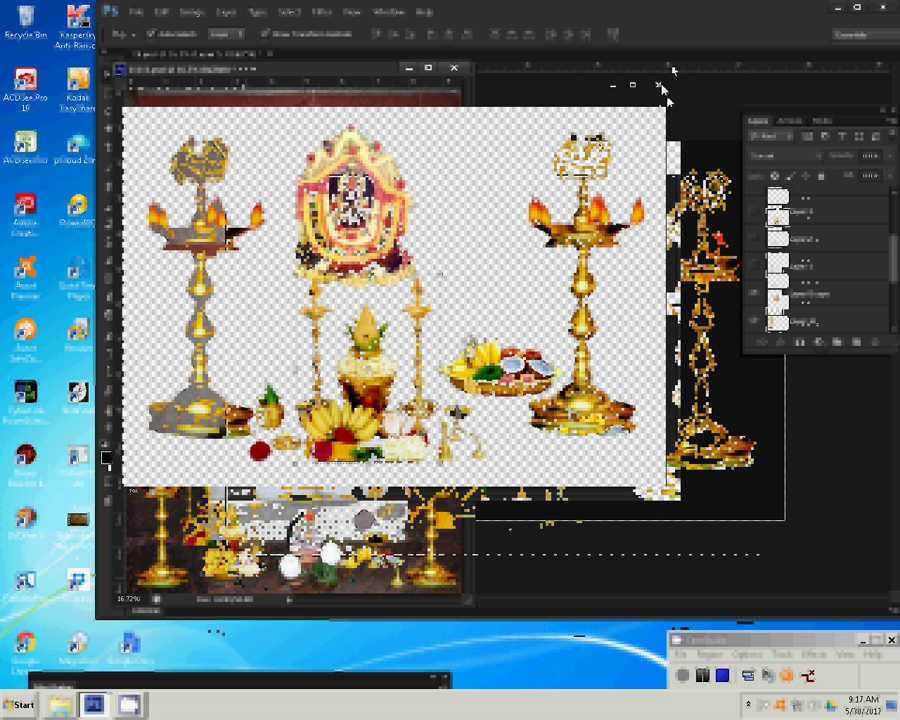
Close 13.psd without saving and nudge the right-hand lamp slightly left into place.
click(659, 86)
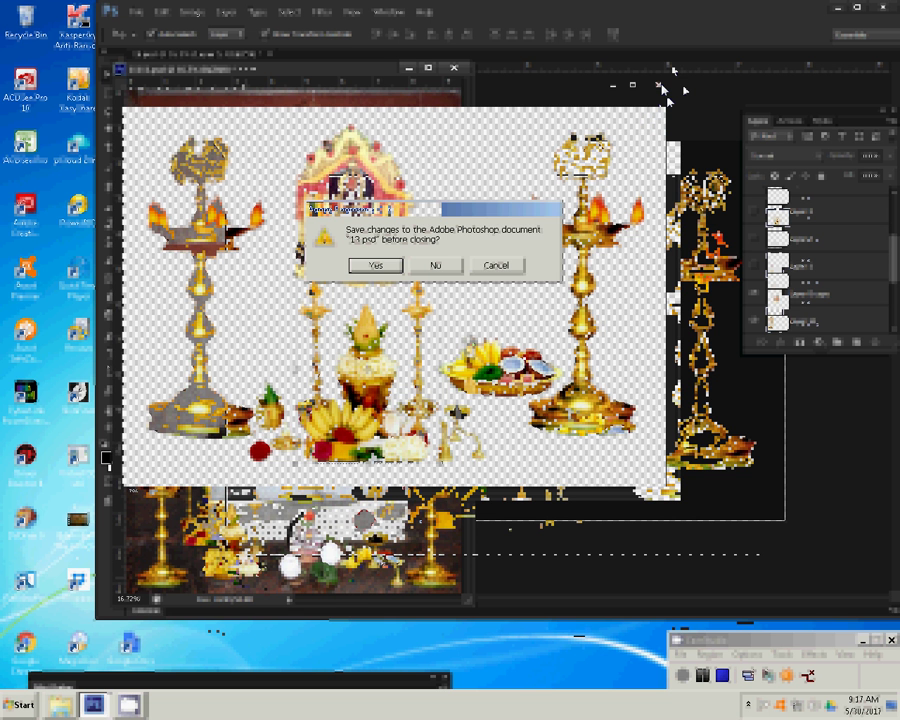
click(464, 265)
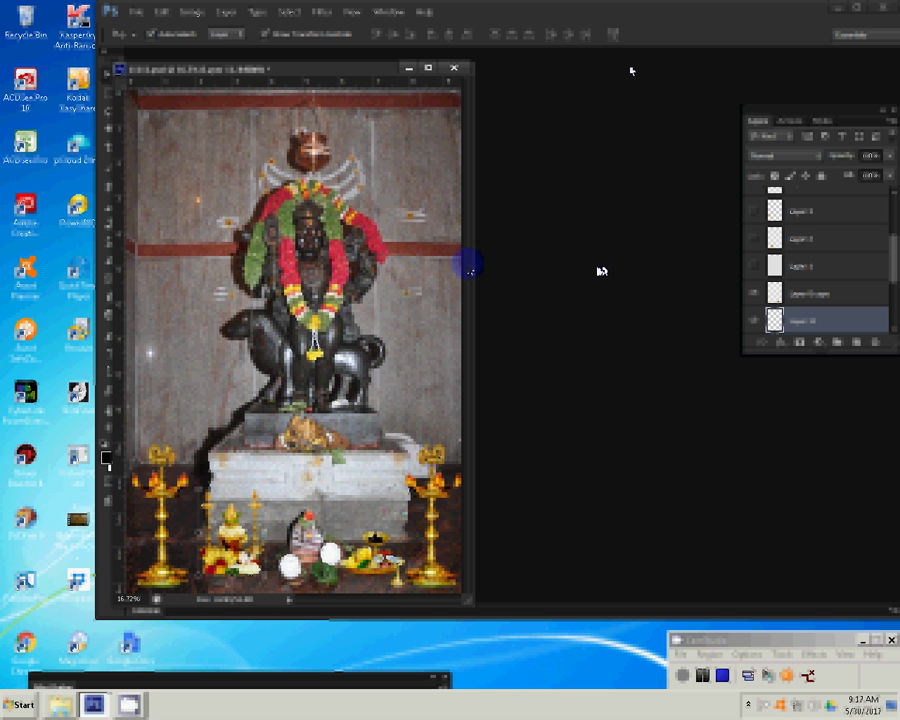
drag(443, 460, 425, 458)
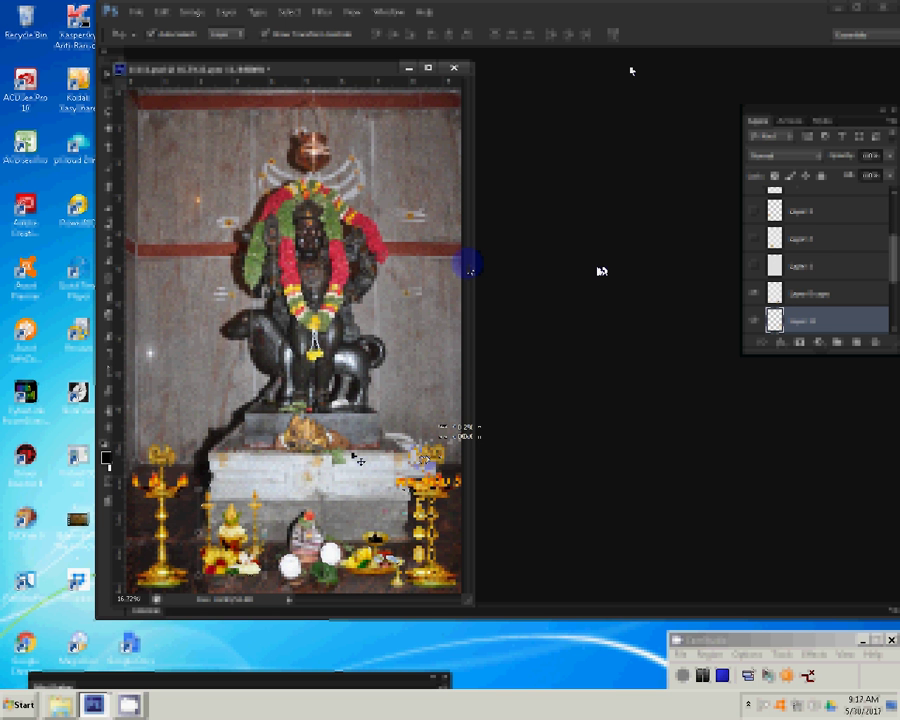
key(alt+Tab)
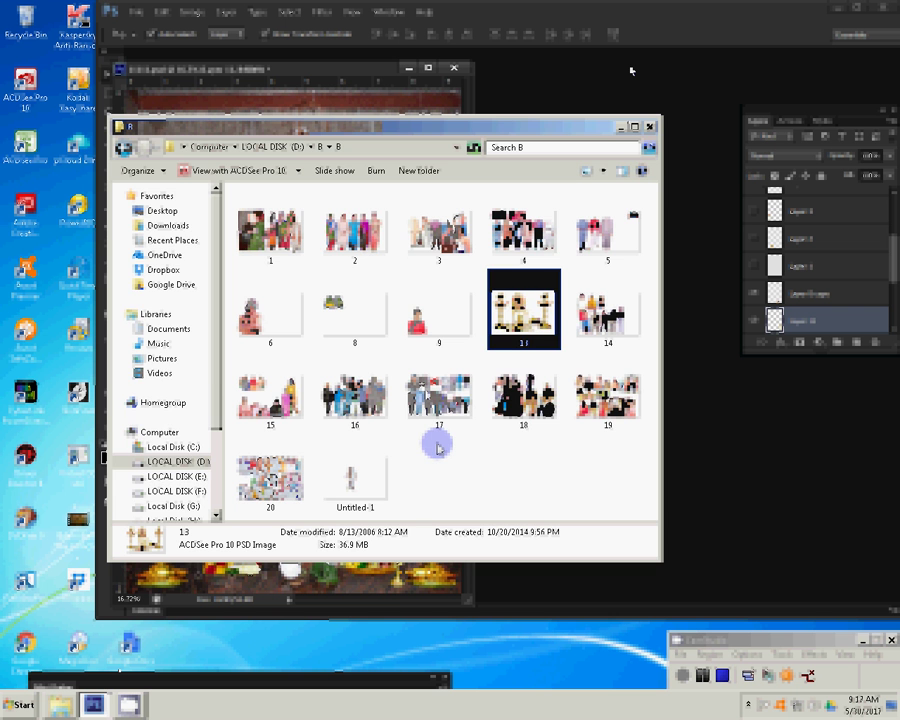
Open the KARIZMA SCENERY folder on Local Disk (I:) and scroll through it.
scroll(170, 440, down, 2)
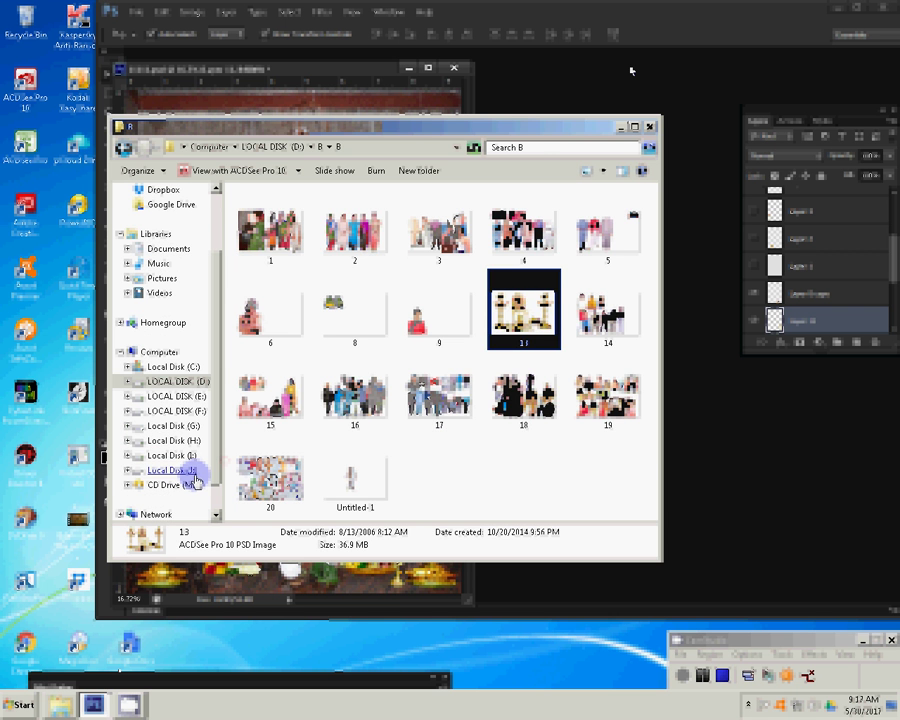
click(178, 470)
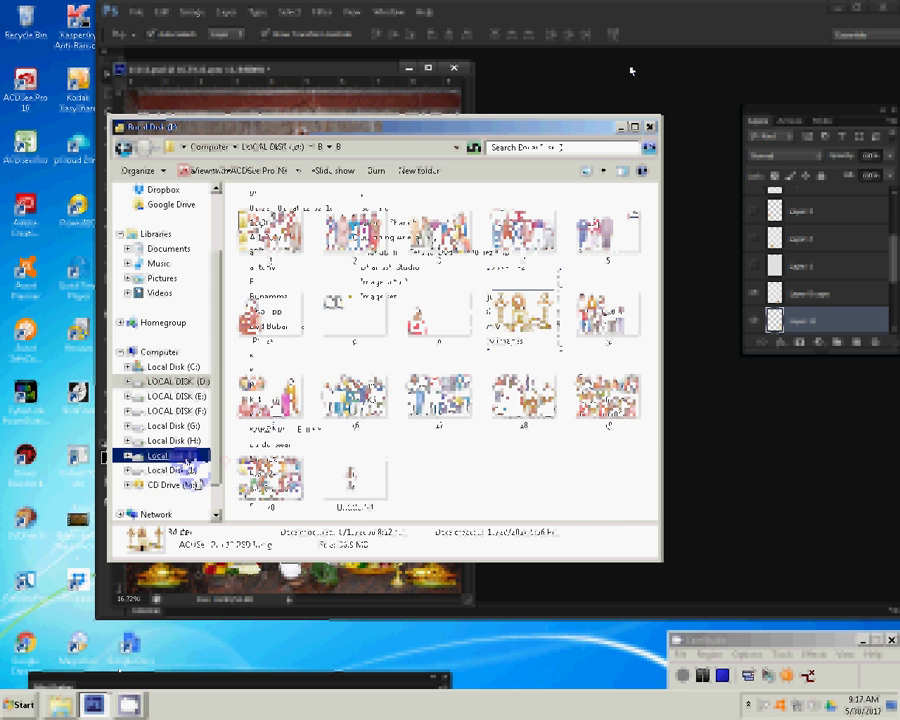
click(296, 436)
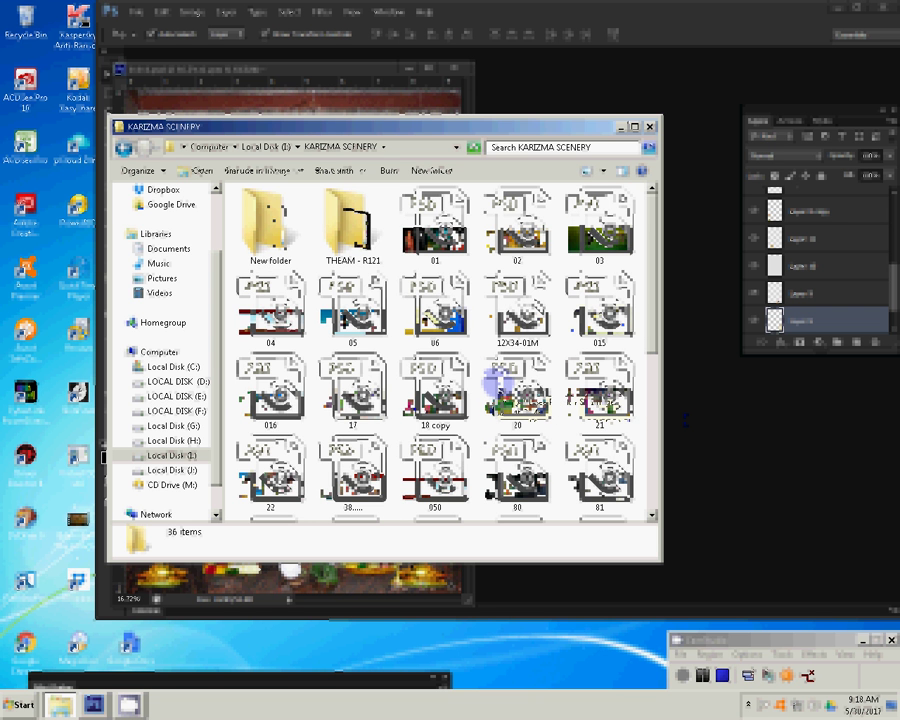
scroll(652, 367, down, 2)
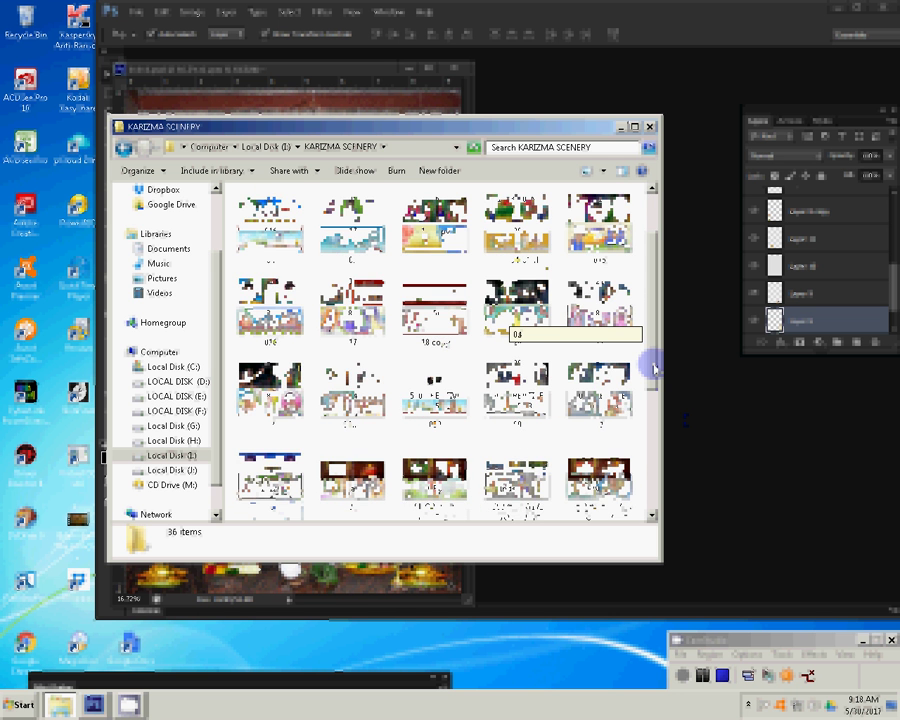
scroll(652, 367, down, 3)
mouse_move(653, 368)
mouse_down()
mouse_move(633, 502)
mouse_move(683, 333)
mouse_up()
Open its New folder, browse the images around 041, then go back up.
click(285, 230)
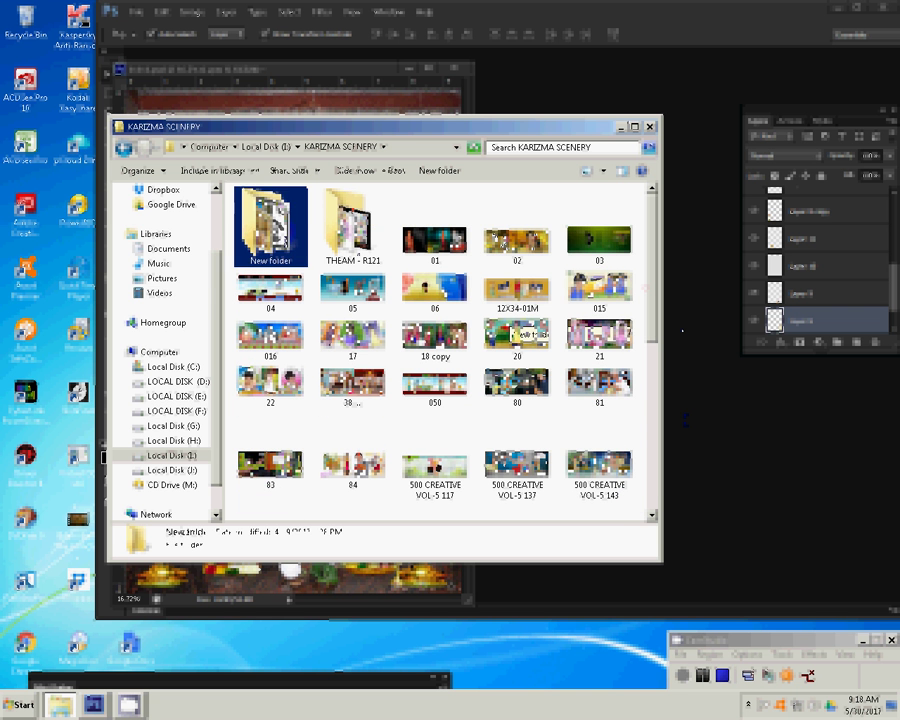
double_click(290, 235)
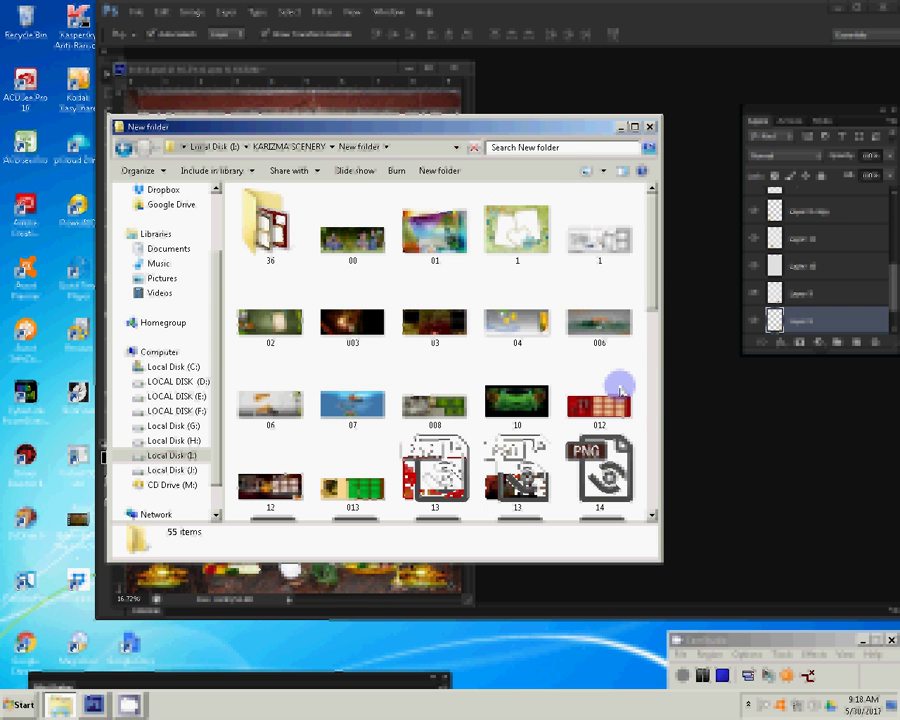
scroll(655, 280, down, 3)
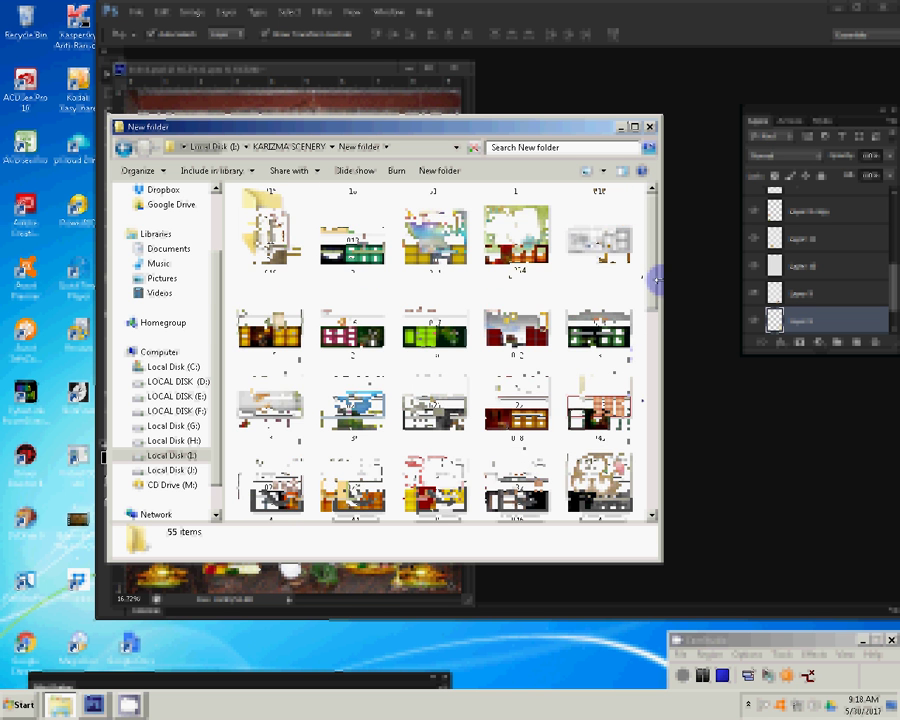
drag(656, 281, 643, 432)
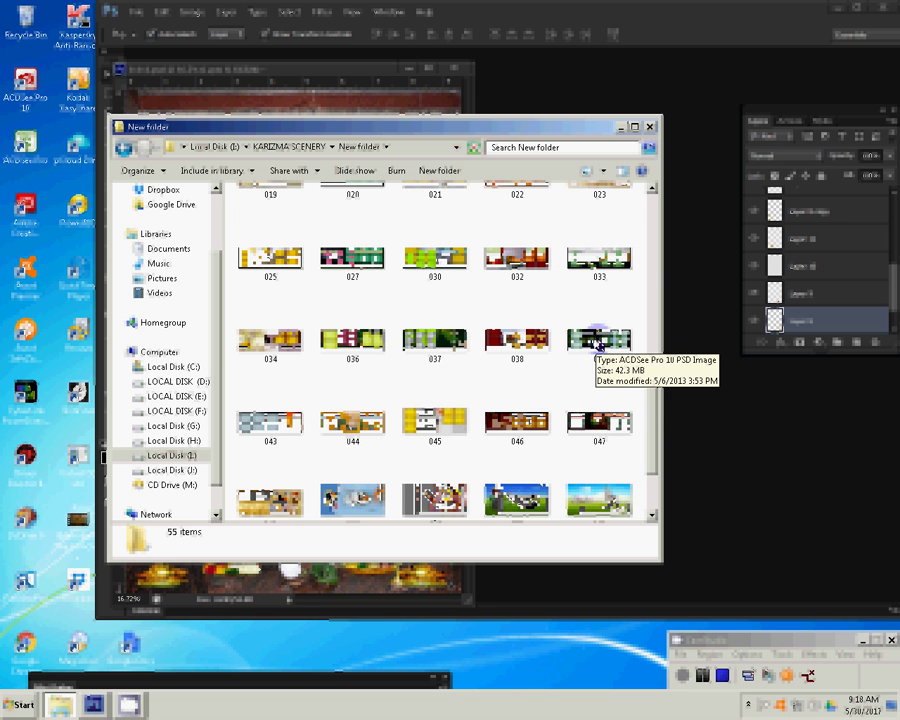
click(598, 345)
scroll(668, 443, down, 2)
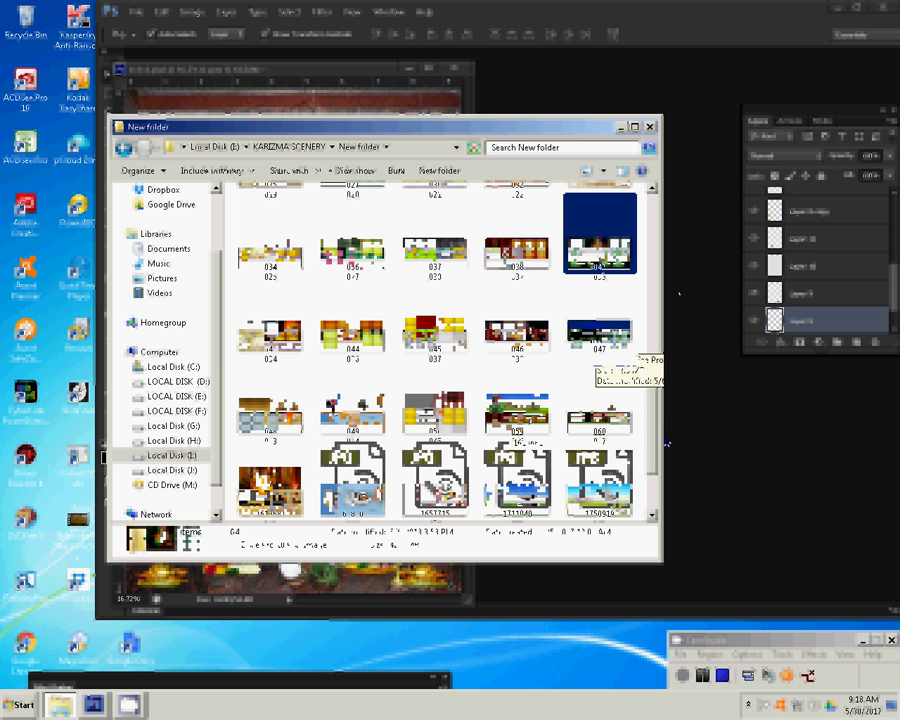
click(652, 512)
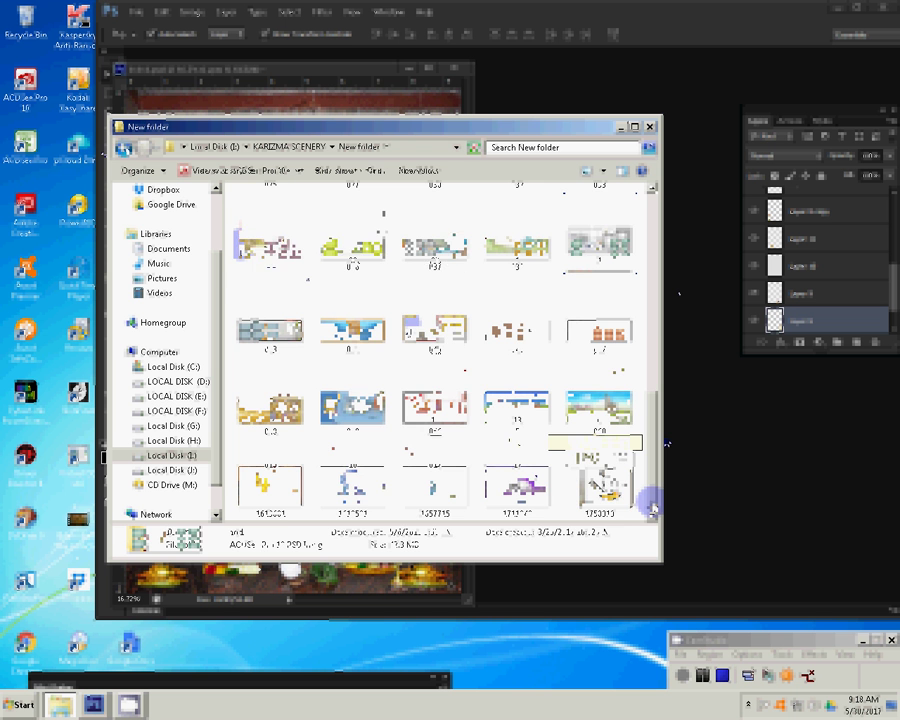
click(125, 150)
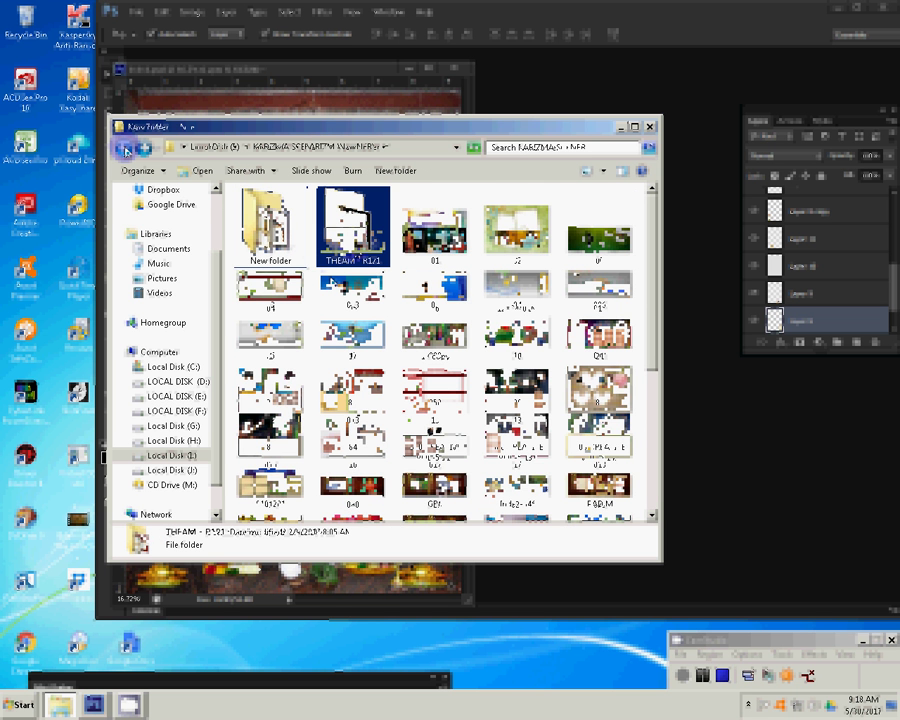
Peek into the THEAM - R121 folder, then return up to Local Disk (I:).
double_click(352, 228)
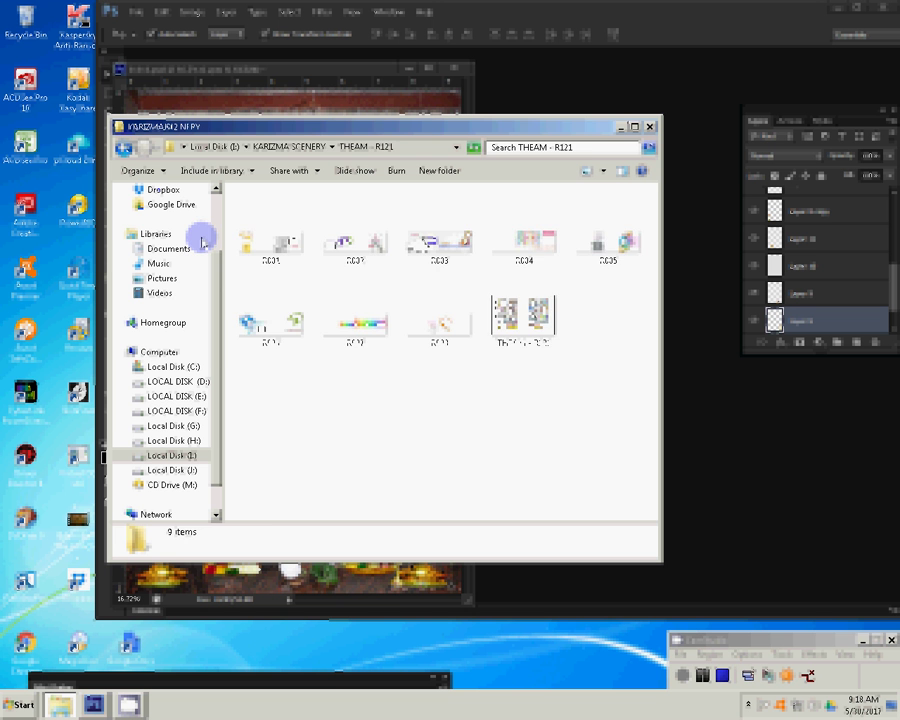
key(BackSpace)
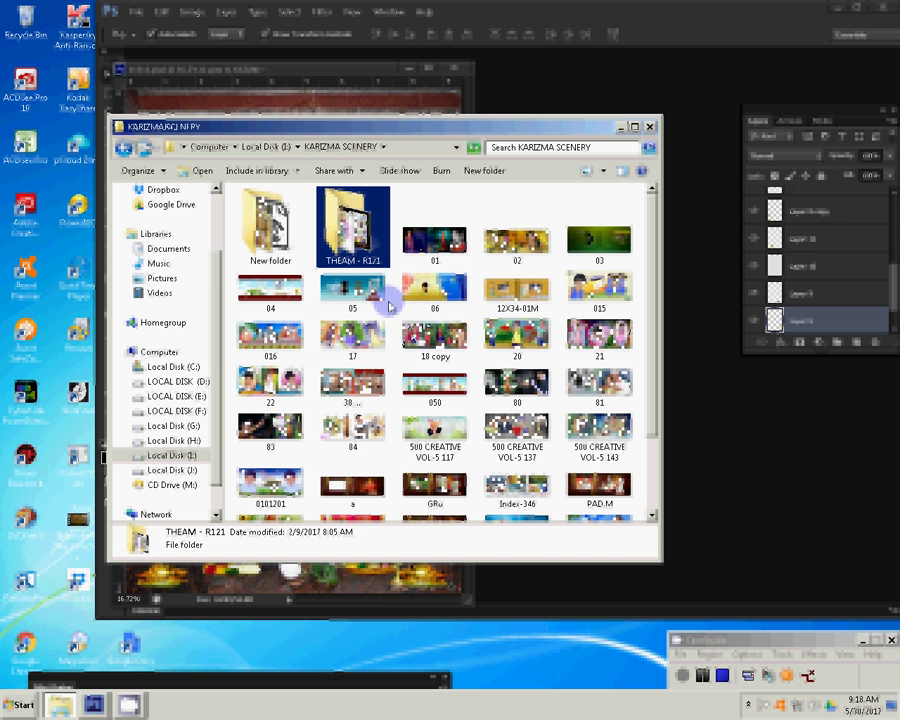
mouse_move(390, 307)
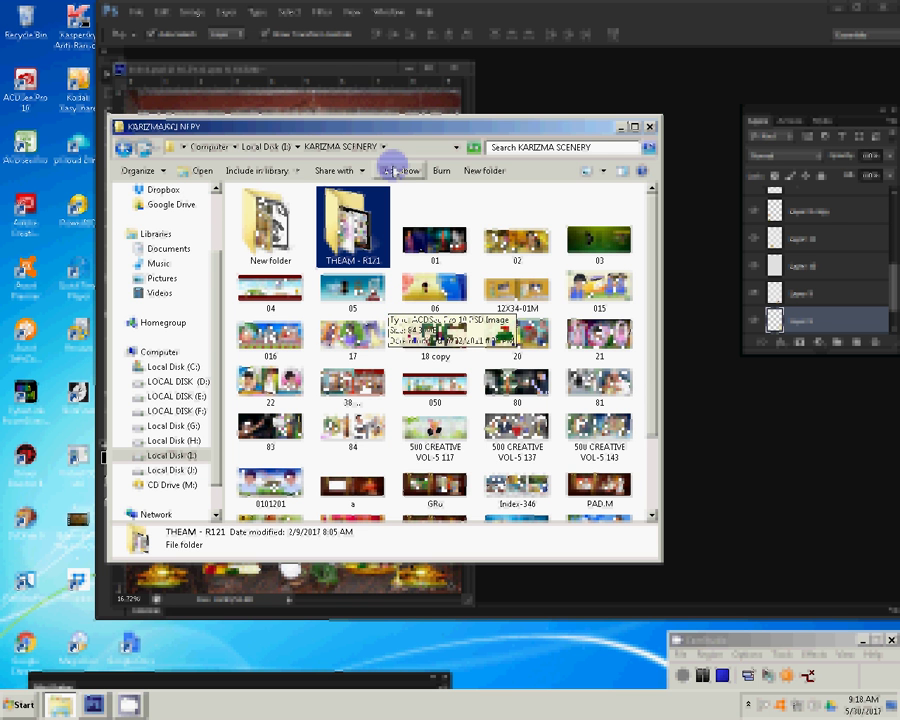
scroll(560, 452, down, 2)
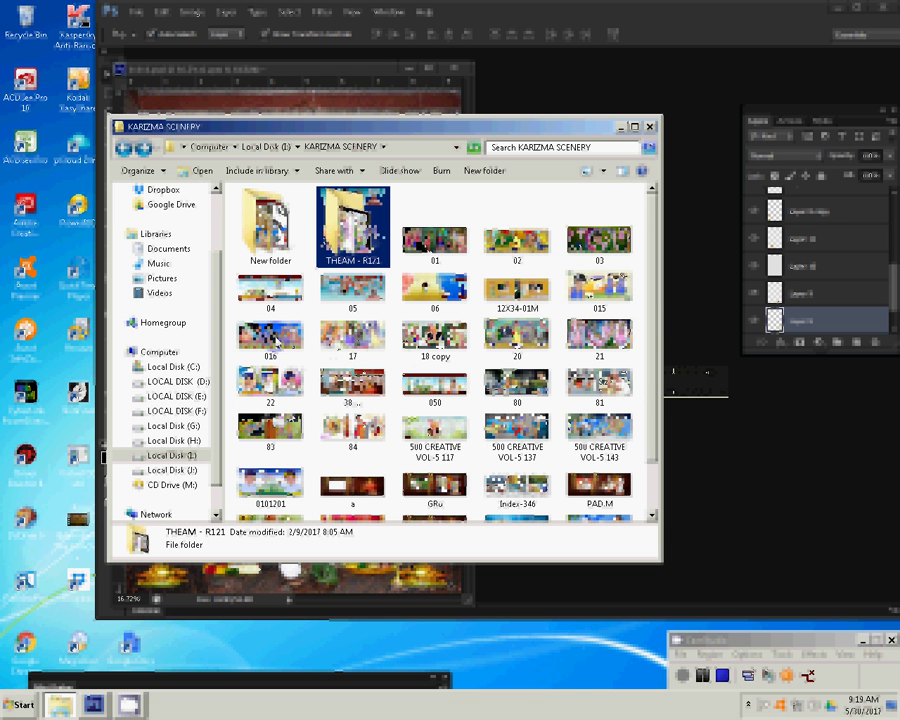
key(BackSpace)
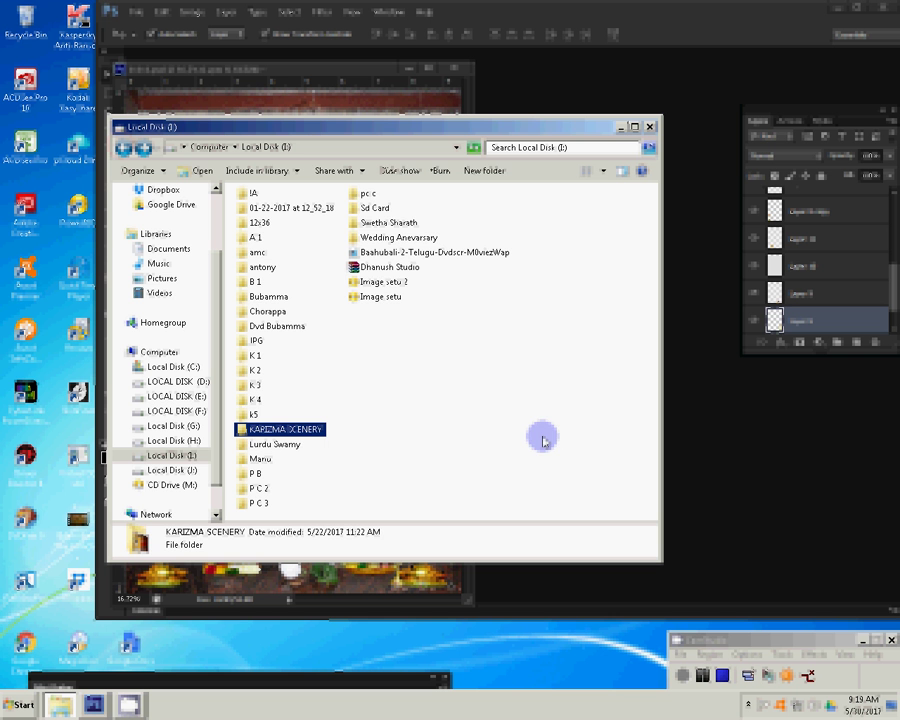
Open the SMS folder in Local Disk (J:)'s scenery images, browse it, and close Explorer.
mouse_move(172, 470)
click(197, 472)
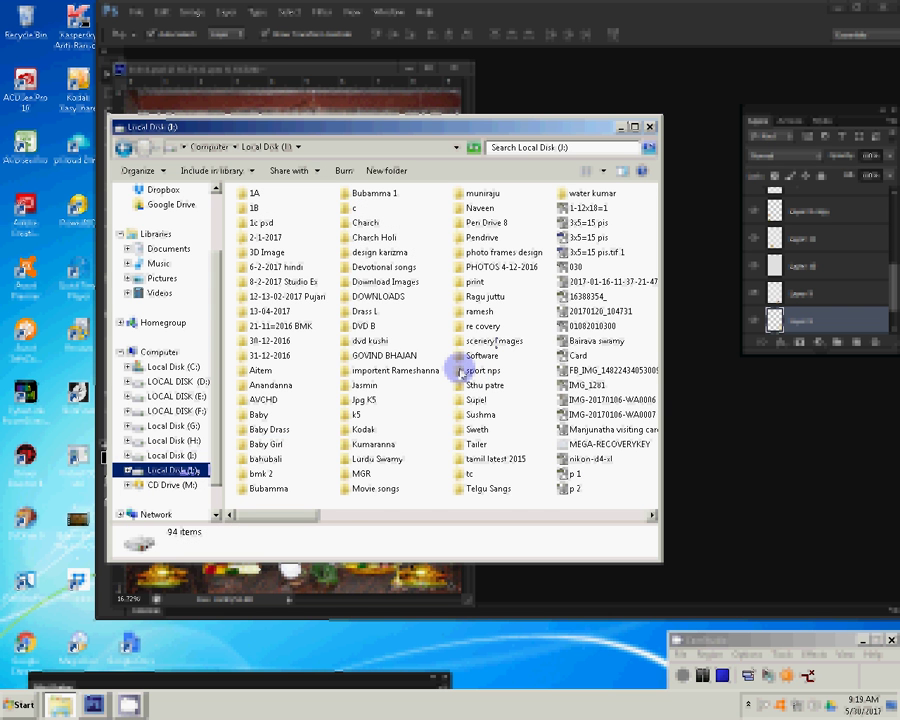
click(490, 341)
key(F2)
key(Return)
key(Return)
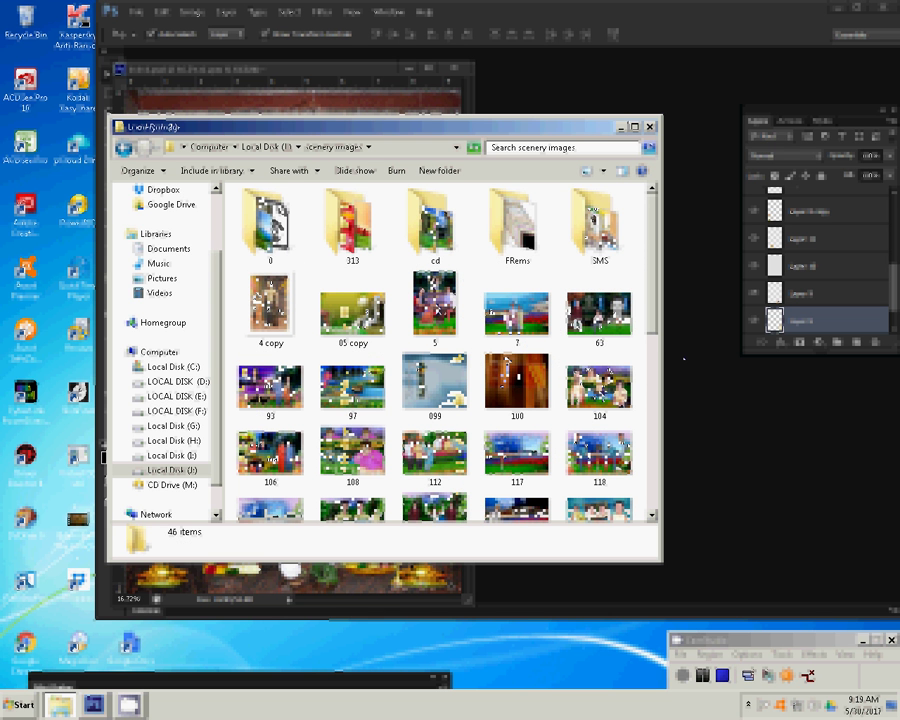
drag(652, 298, 653, 497)
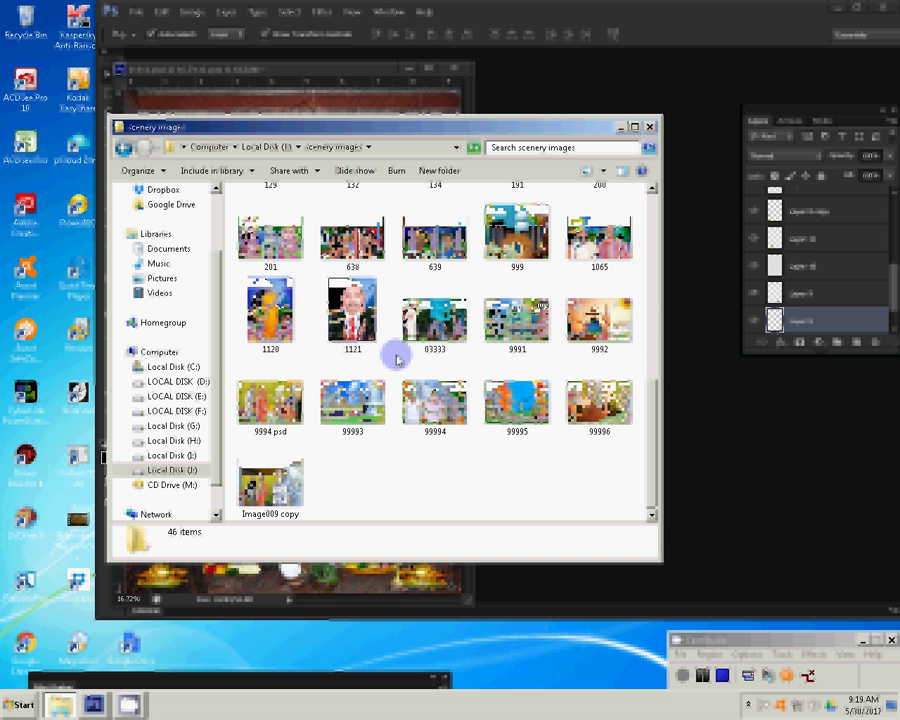
scroll(397, 360, up, 5)
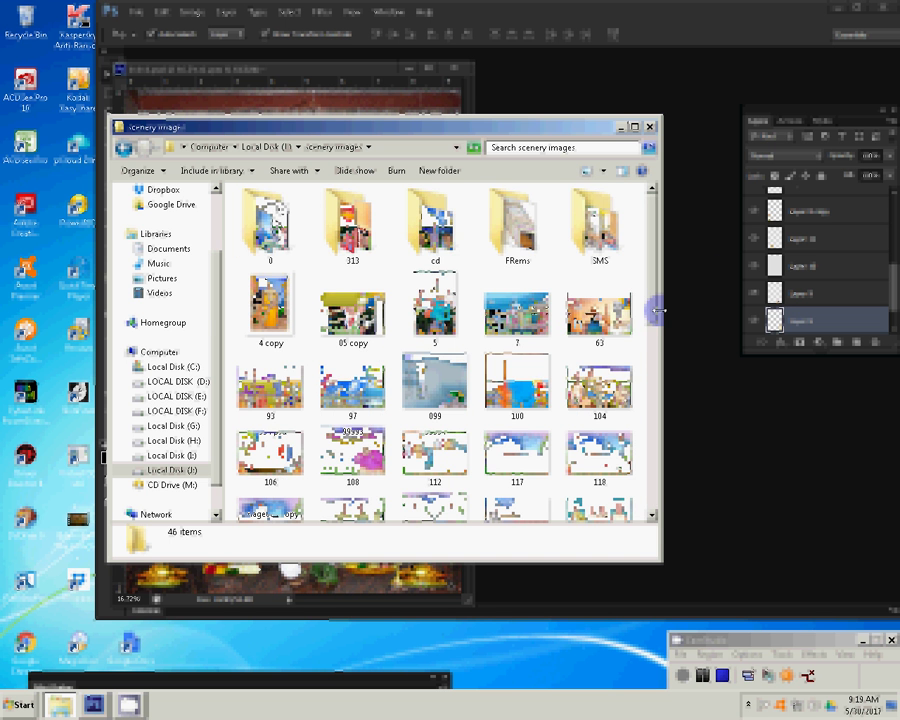
key(s)
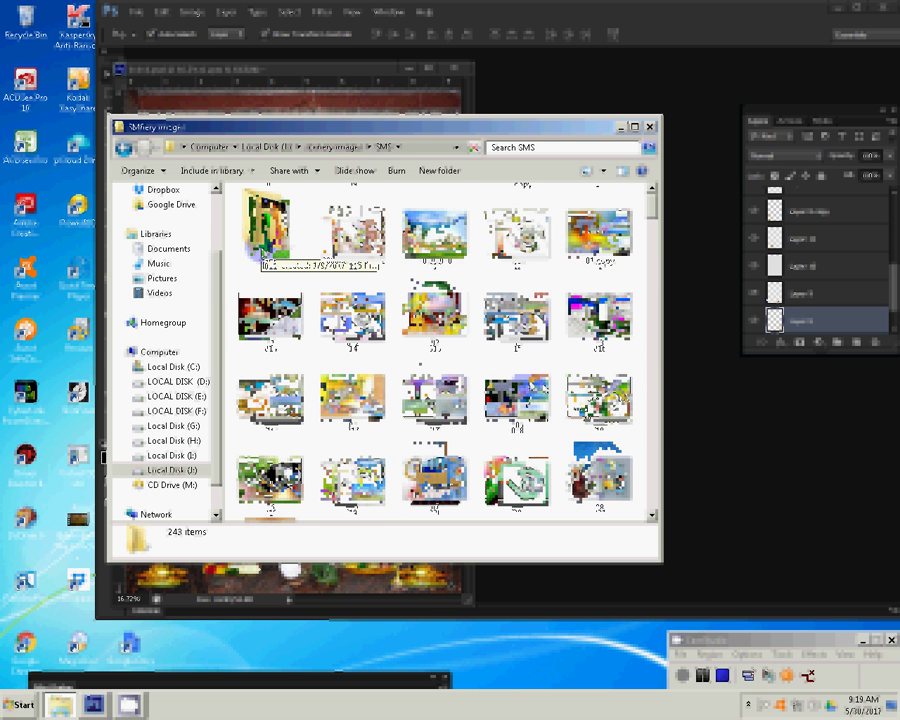
scroll(643, 281, down, 2)
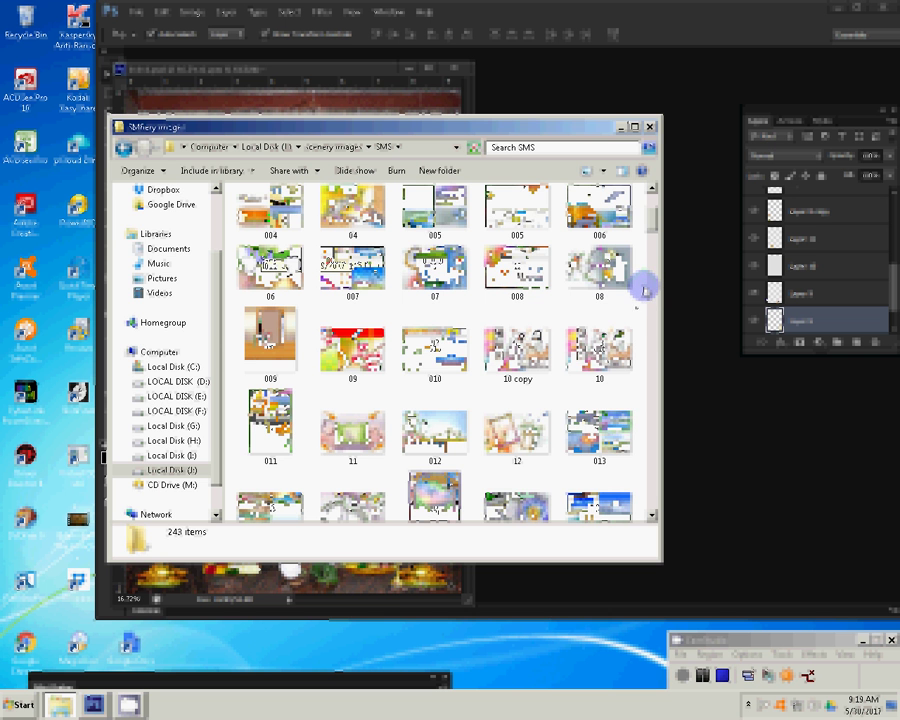
click(649, 127)
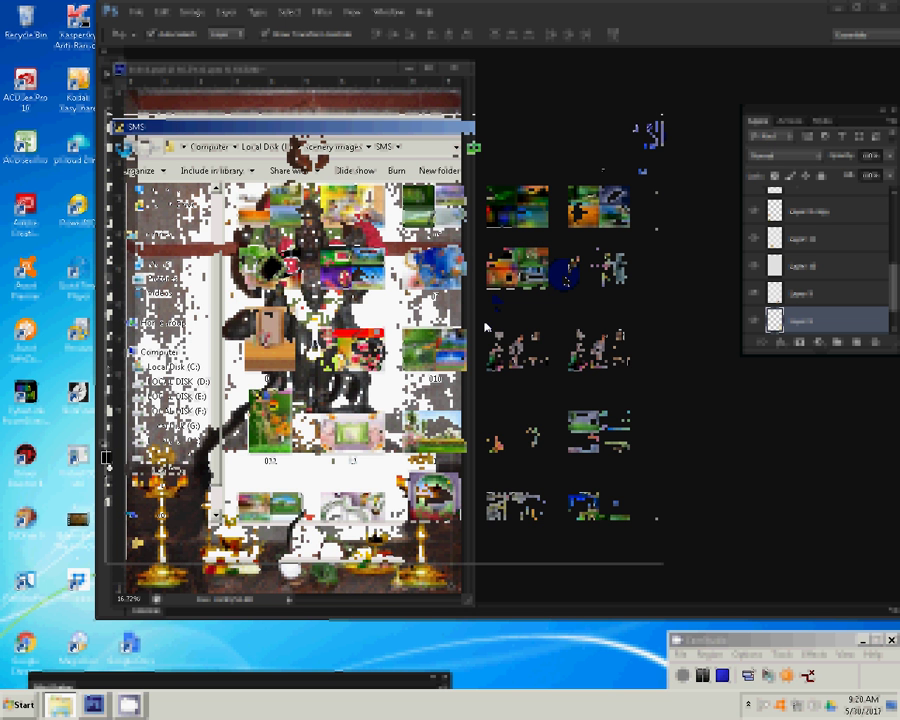
Resize the temple image through Image Size to 12 inches wide at 300 pixels/inch.
click(403, 308)
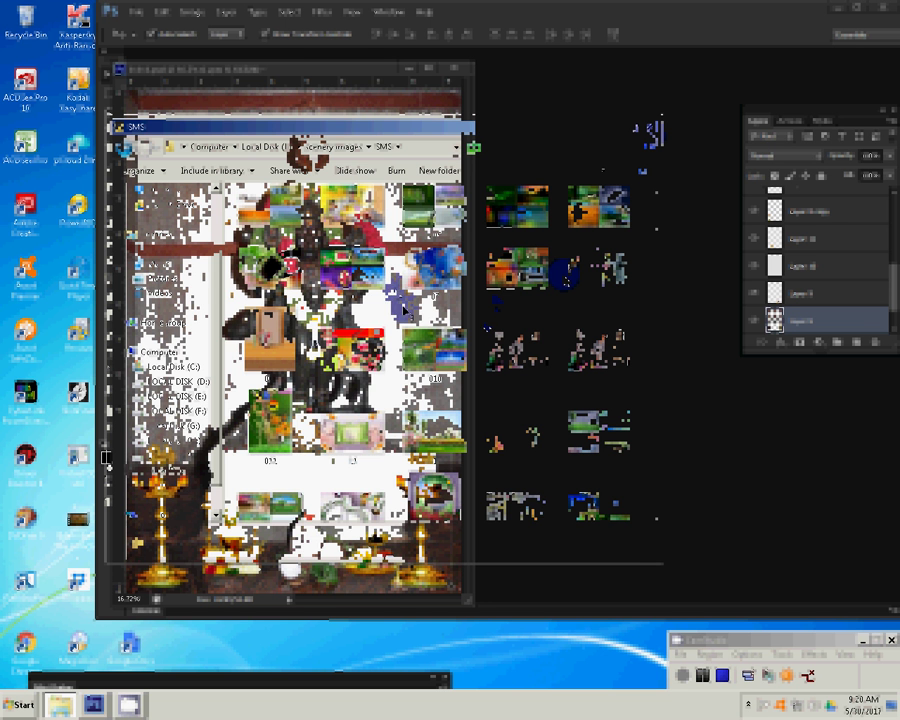
right_click(290, 70)
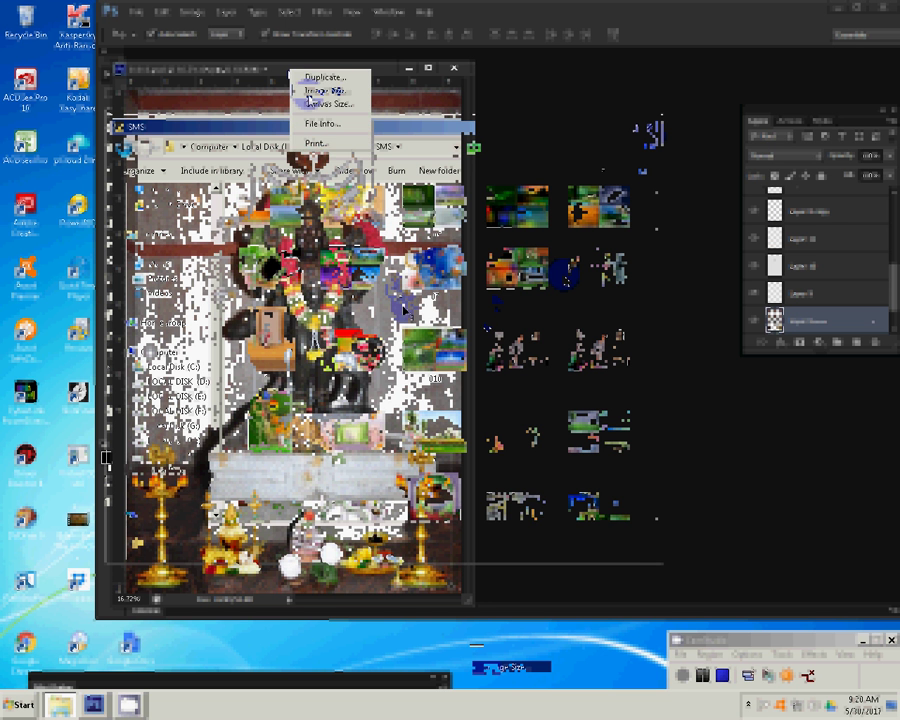
click(308, 91)
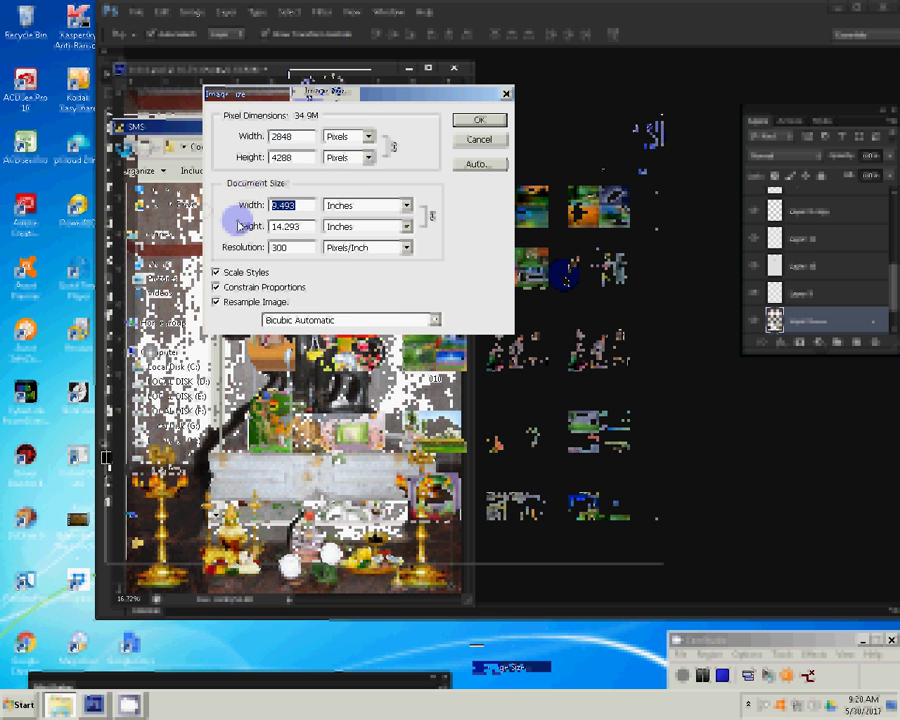
text(12)
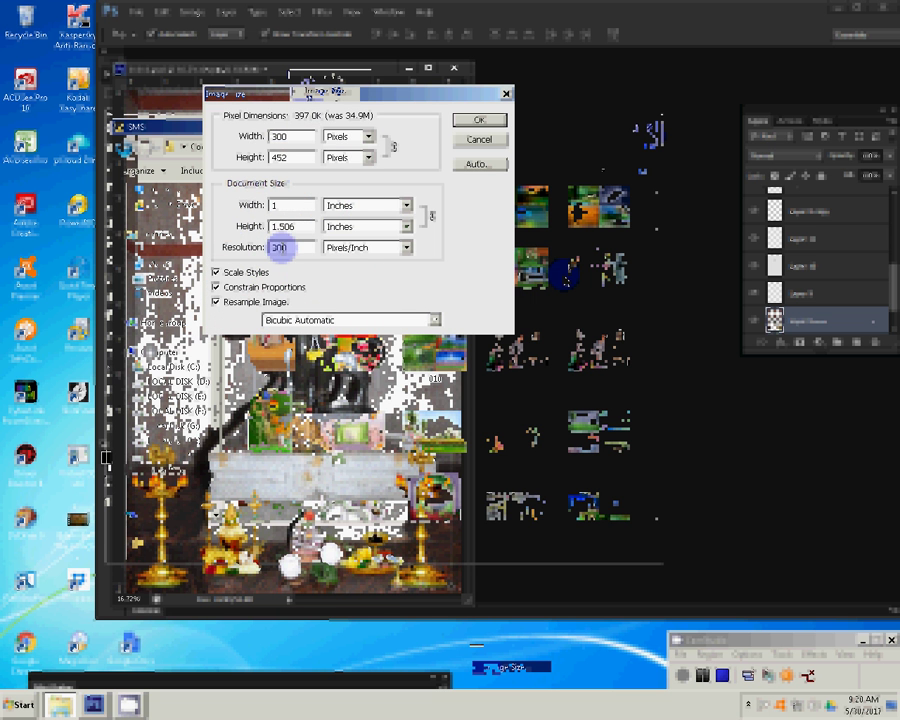
click(476, 121)
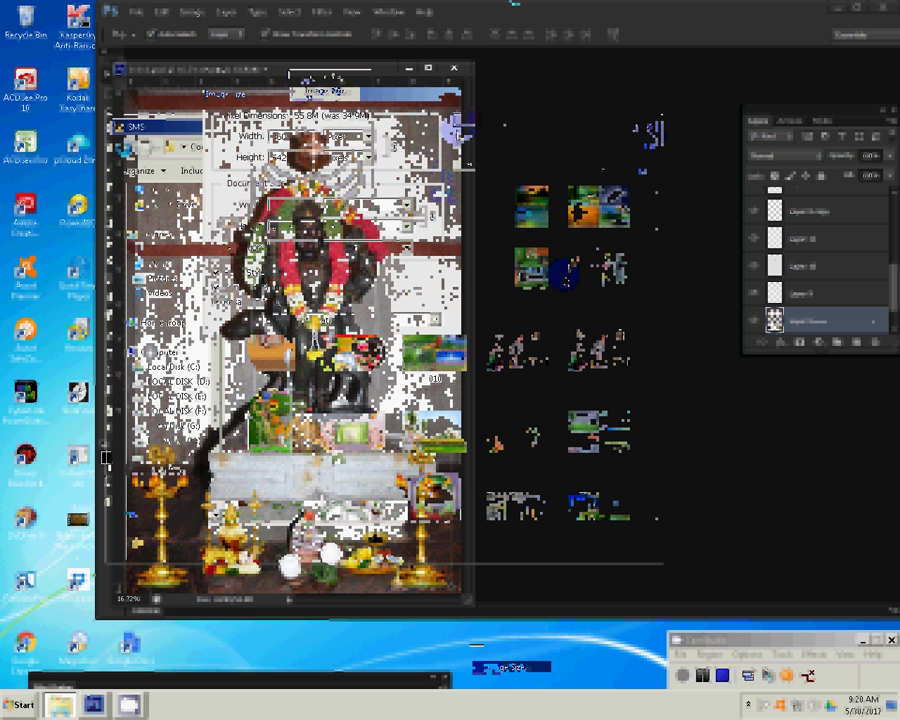
key(super)
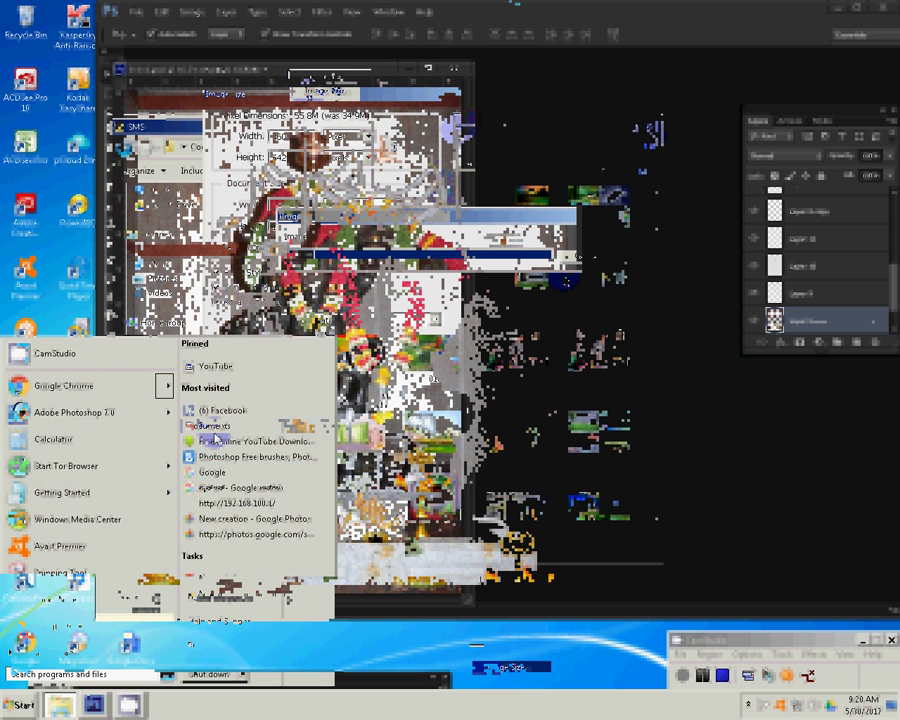
Save the resized temple composite as the Photoshop file 11111 in the barav folder.
click(627, 437)
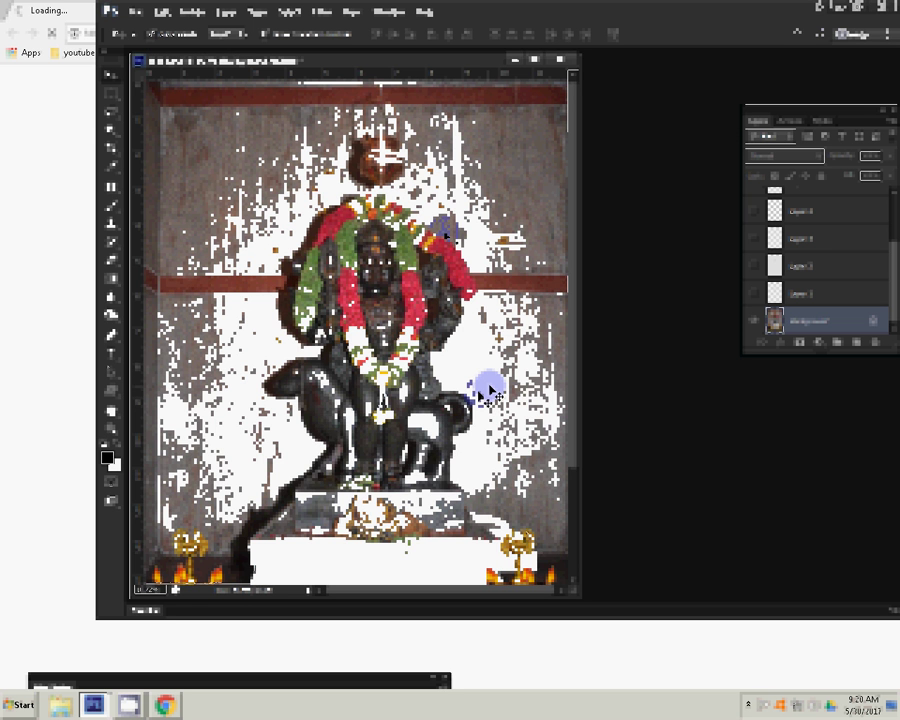
key(ctrl+shift+s)
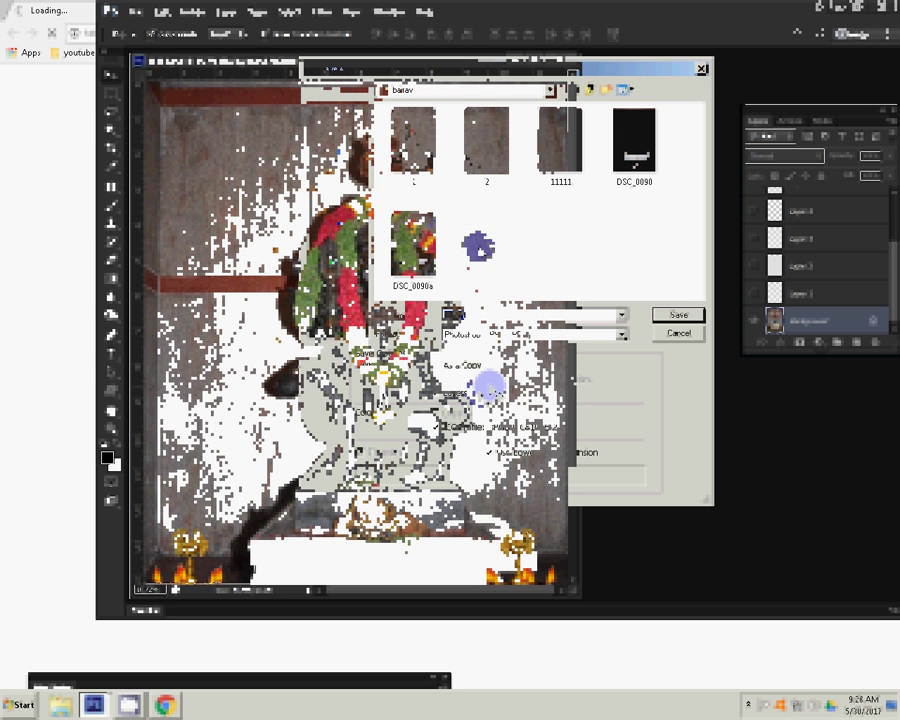
text(11111)
key(Return)
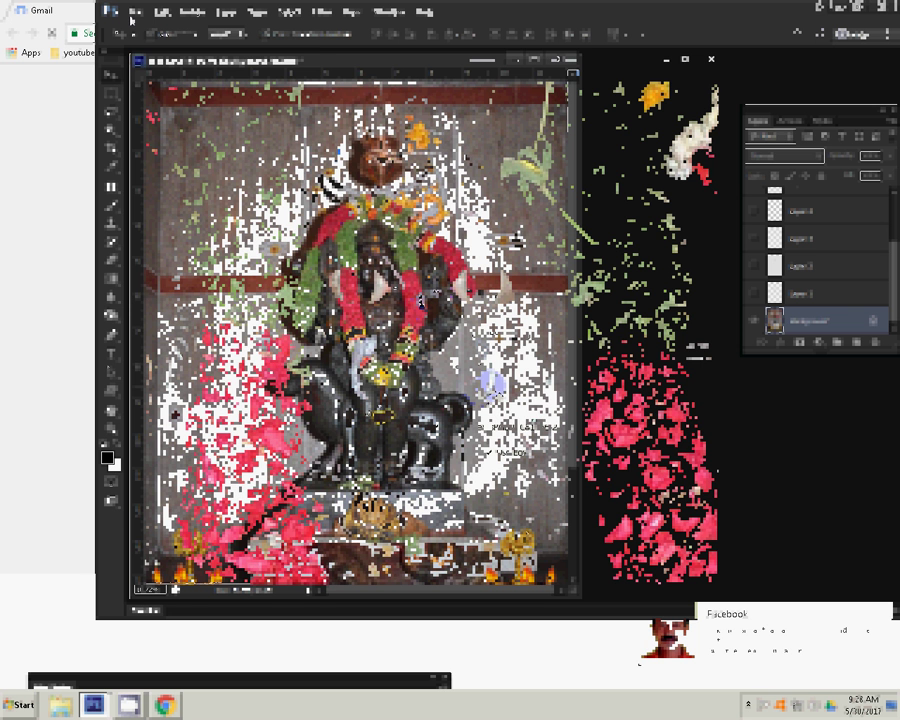
Save a JPEG copy named 8-12x18=1 into folder G:\0\29, then close Photoshop's window.
click(131, 18)
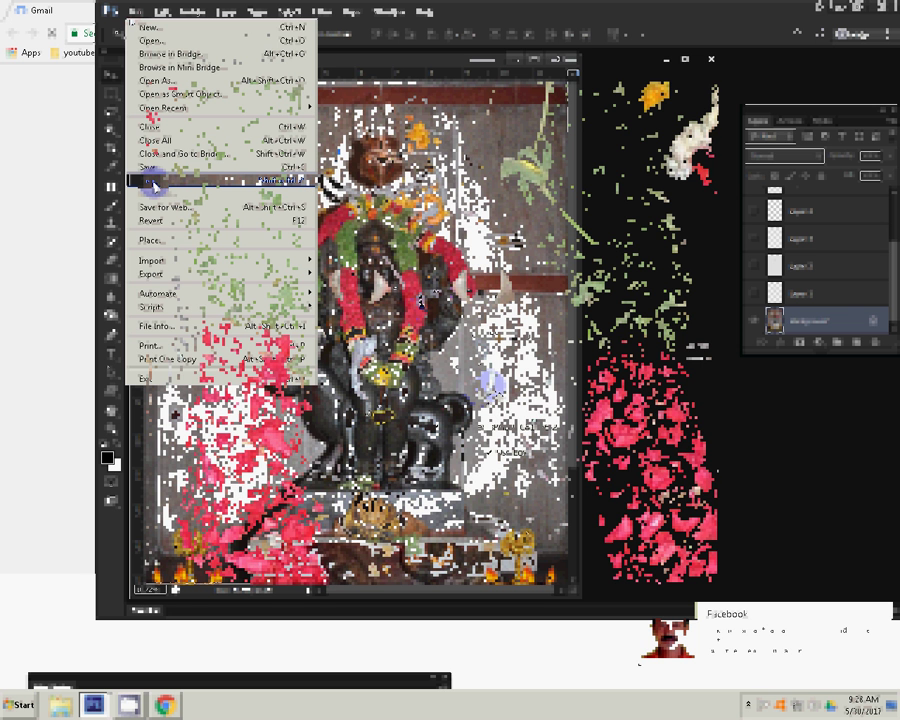
click(153, 182)
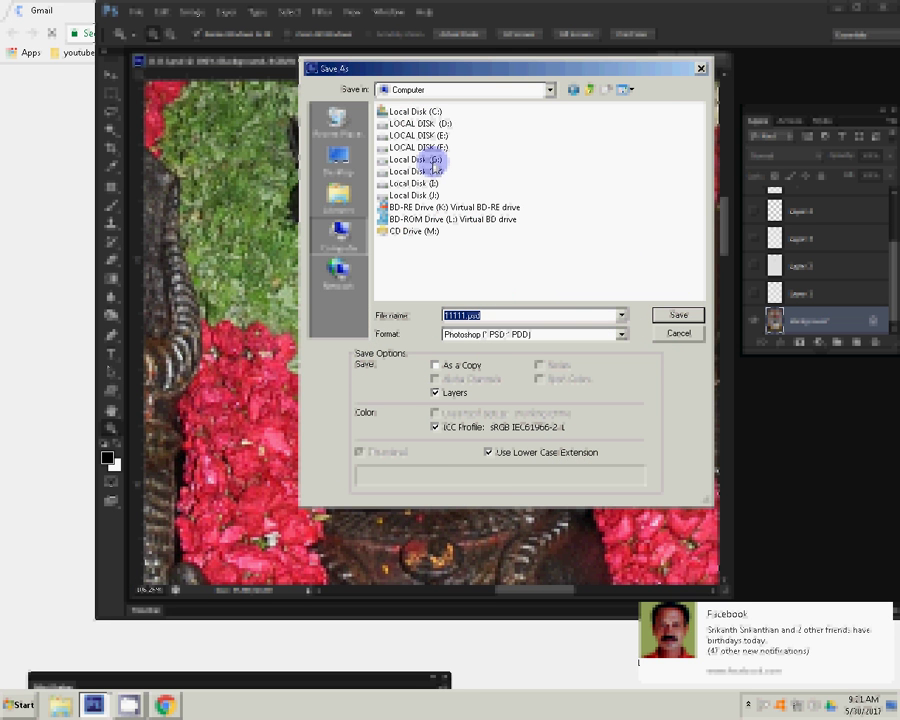
click(436, 160)
double_click(435, 160)
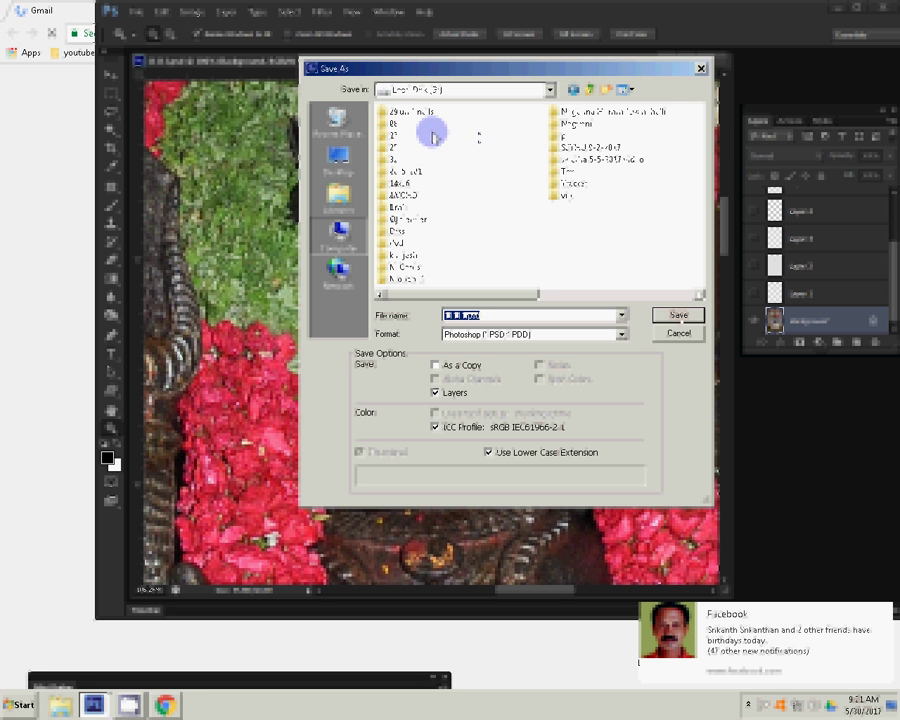
double_click(433, 136)
click(679, 317)
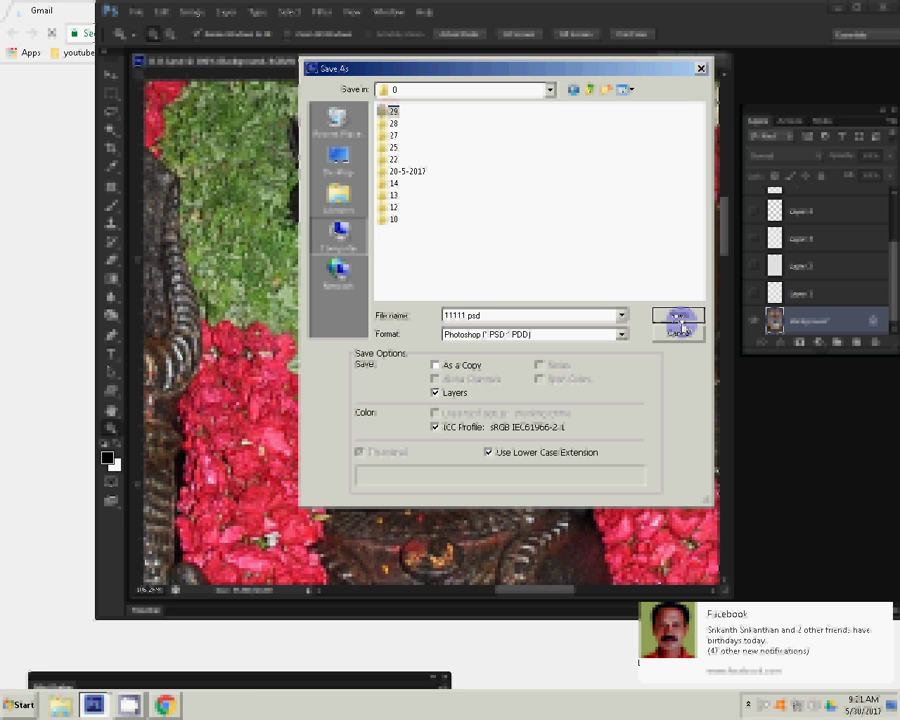
key(j)
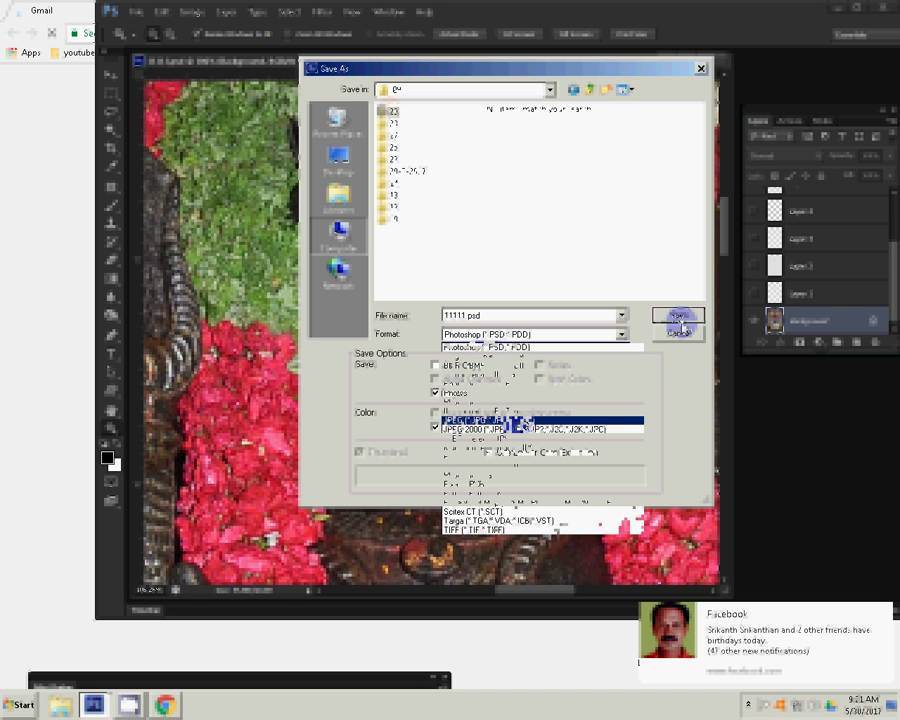
key(Return)
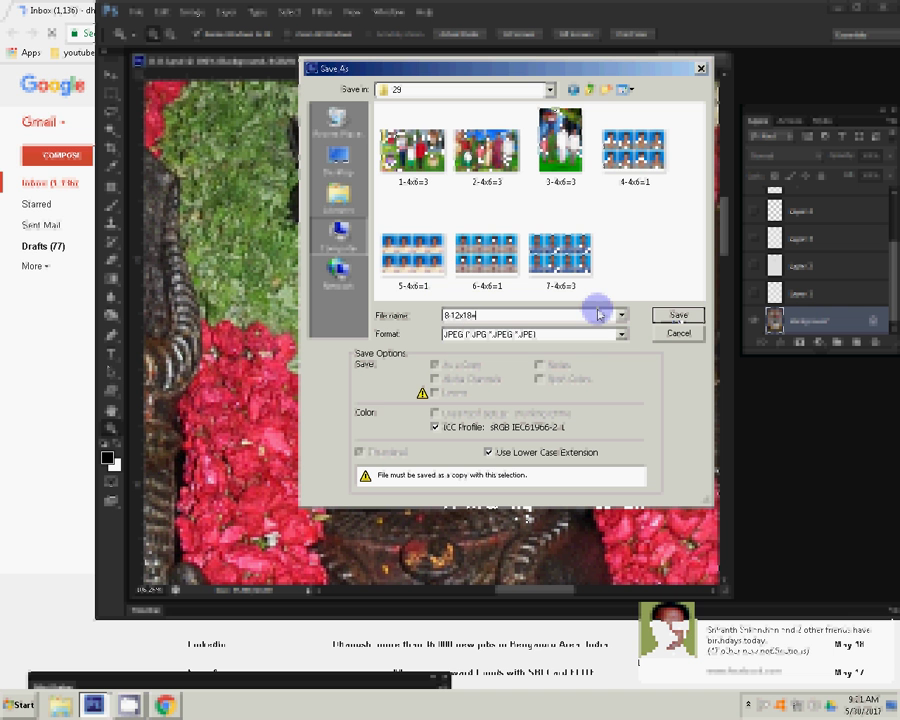
double_click(598, 314)
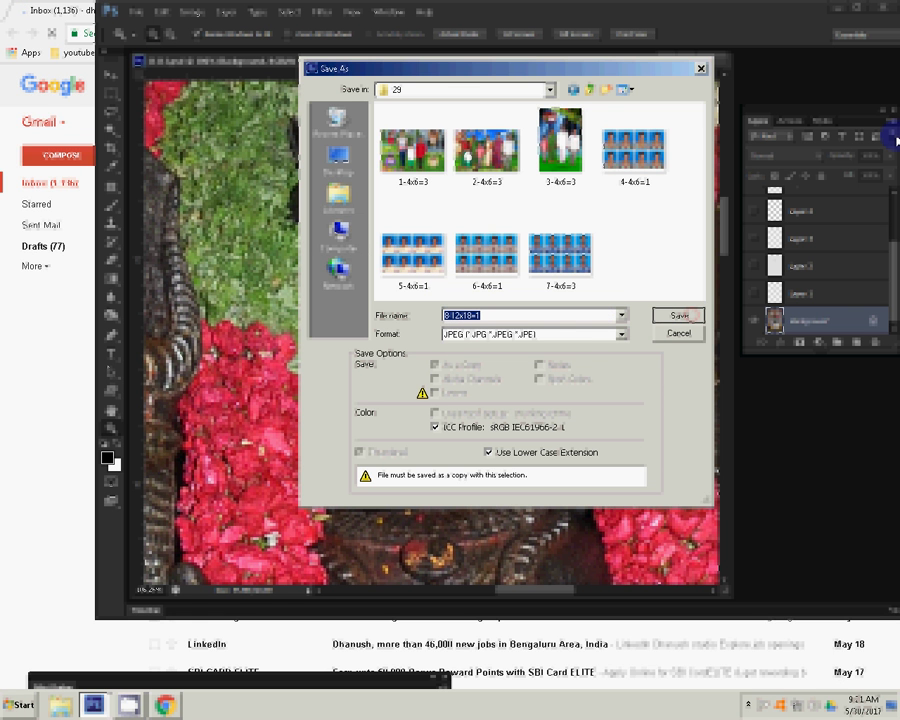
click(693, 316)
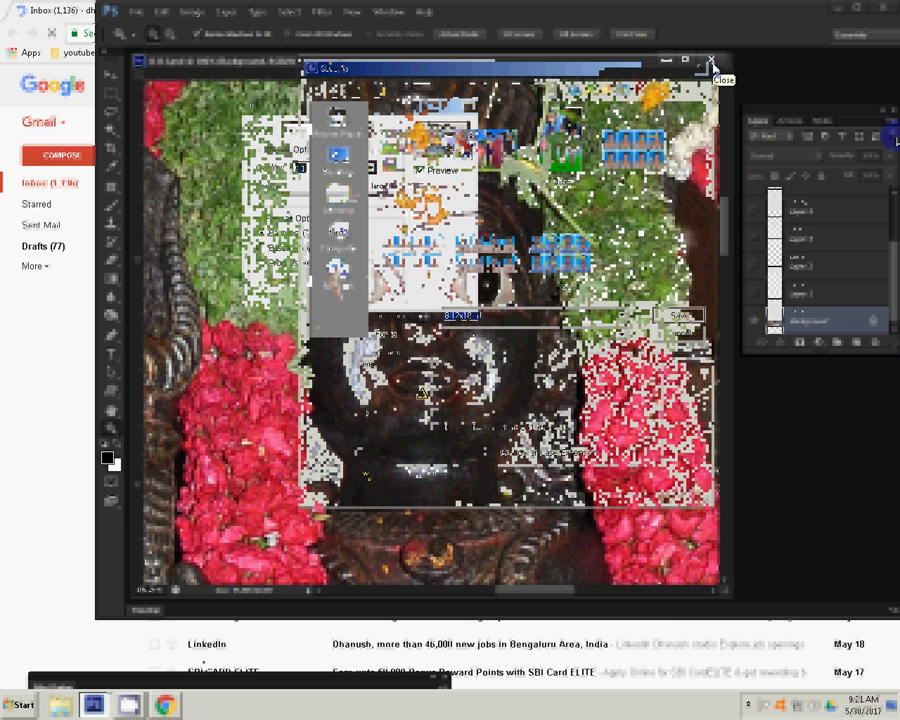
click(711, 63)
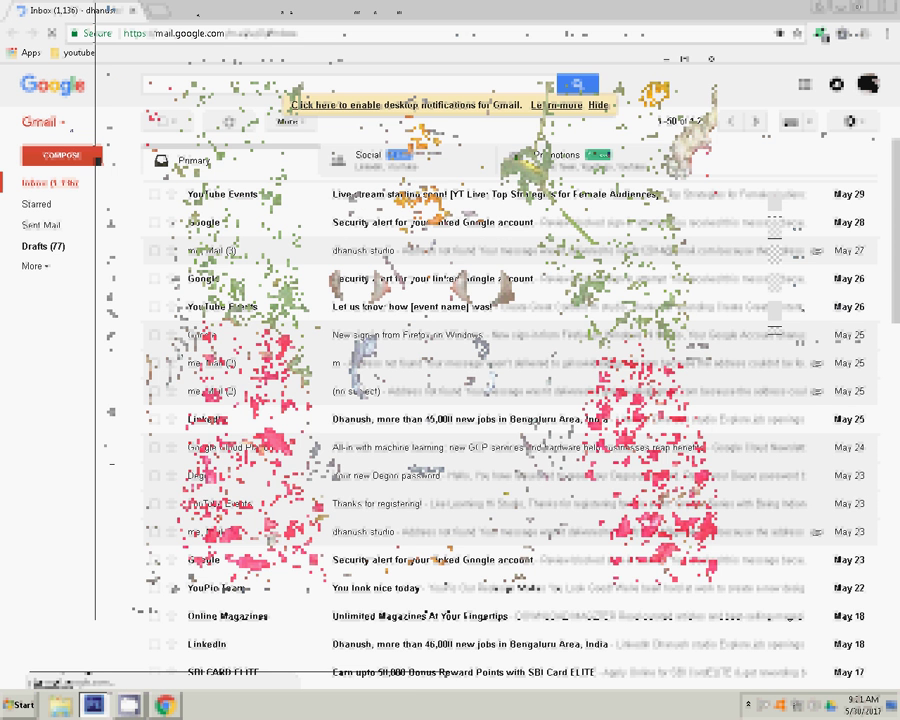
Click inside the Gmail inbox page.
click(504, 345)
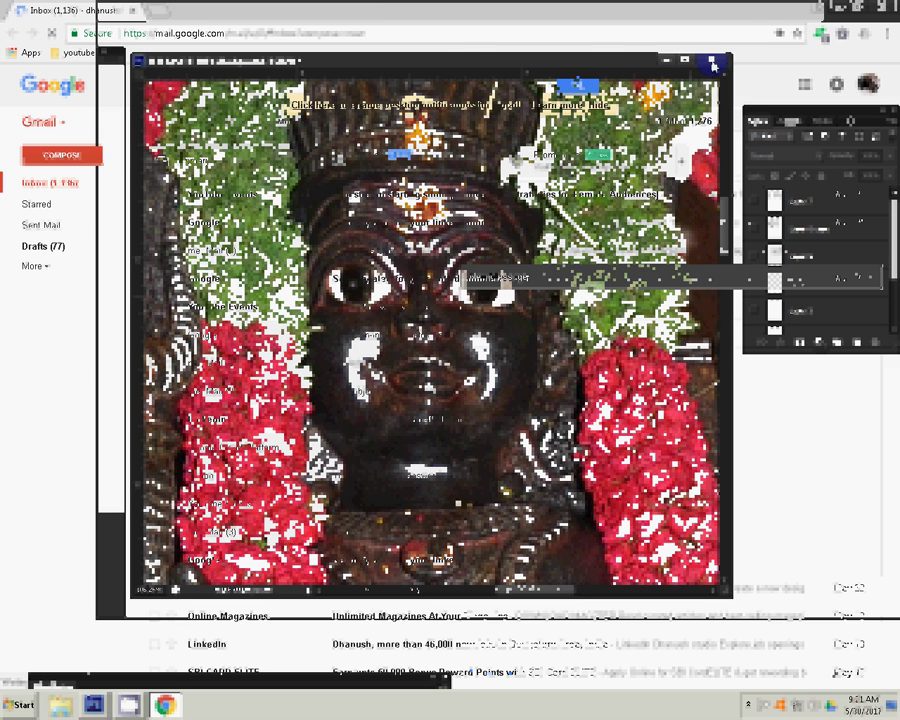
Close the idol photo document, discarding unsaved changes.
click(712, 64)
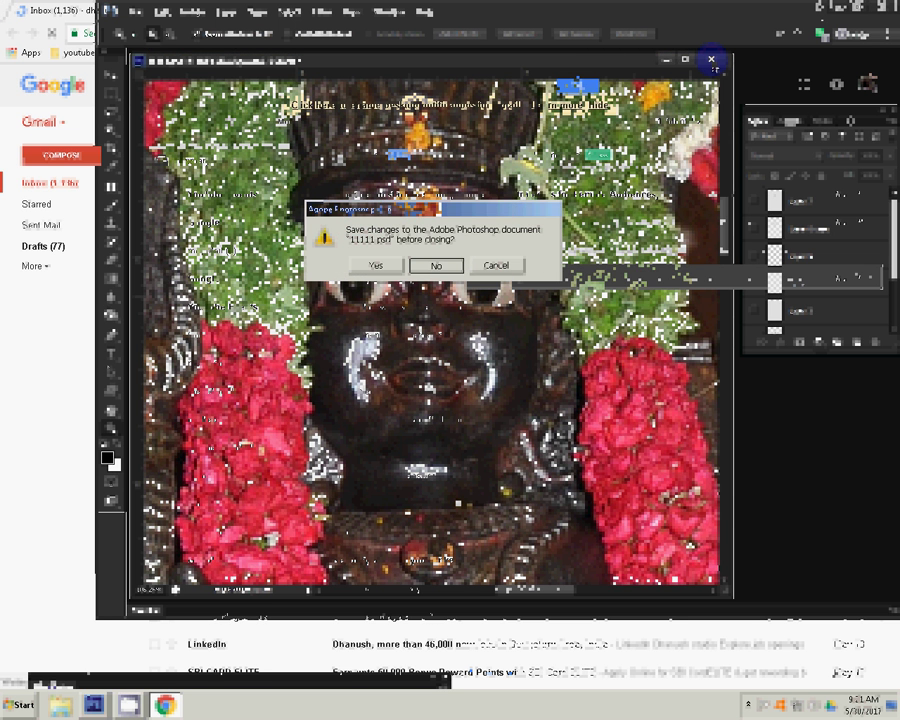
key(Return)
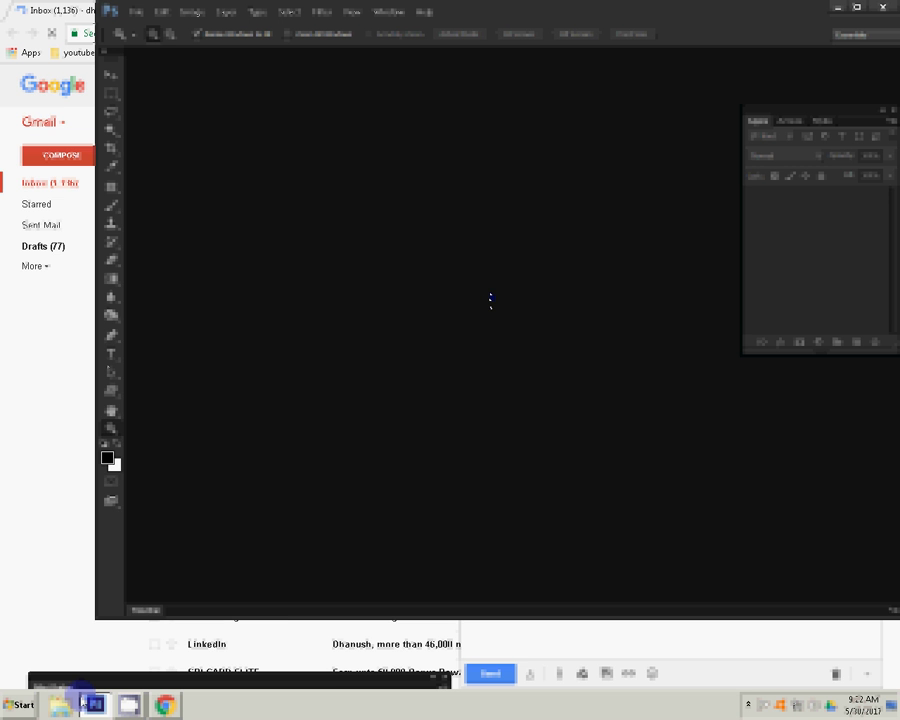
Return to the Gmail New Message draft and bring up the file picker for attaching.
key(super)
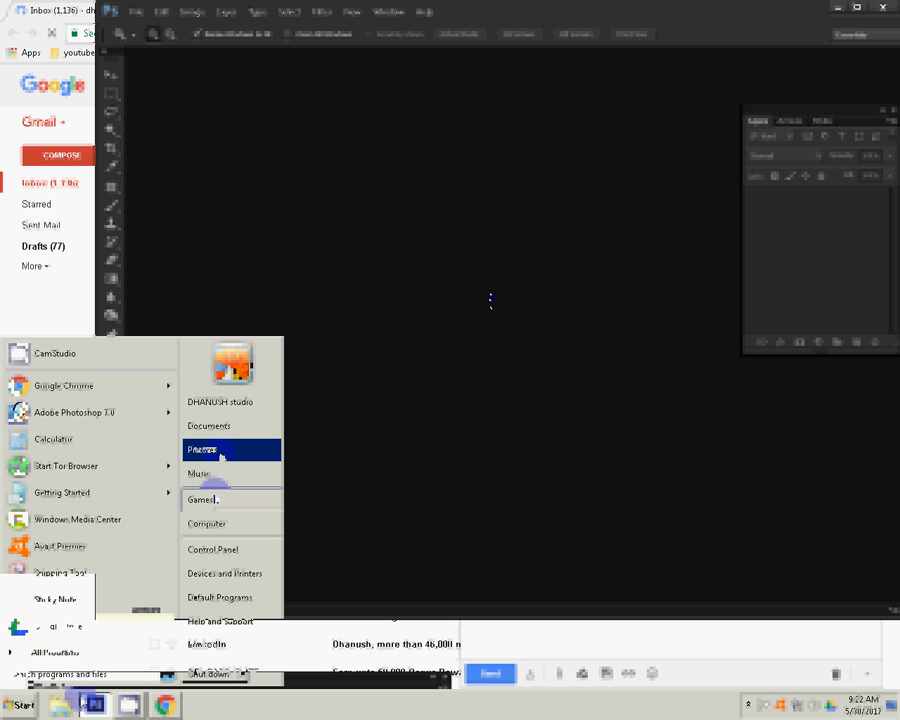
click(221, 456)
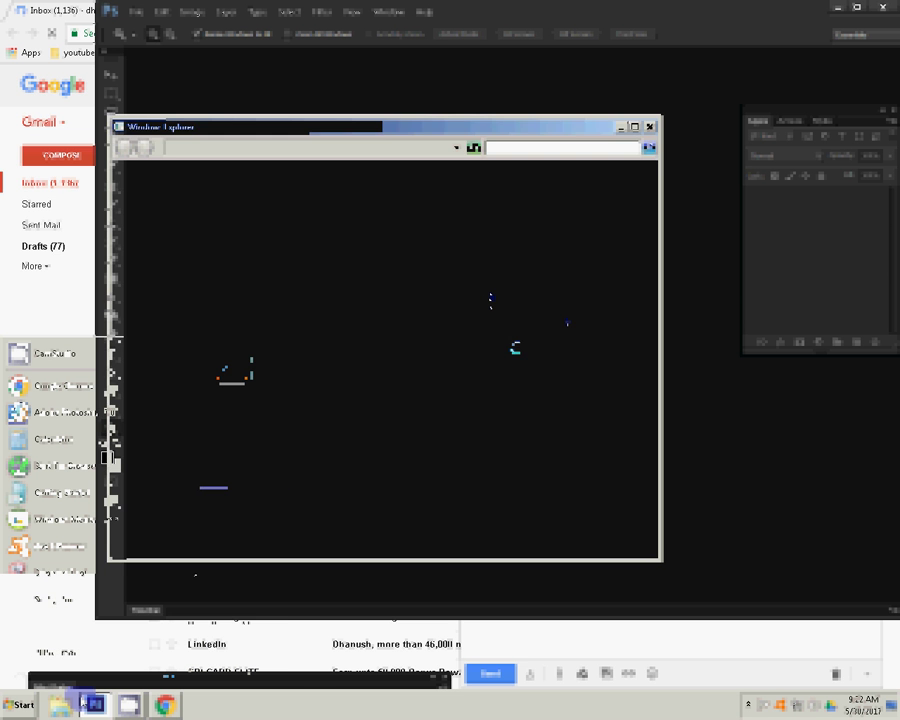
click(83, 700)
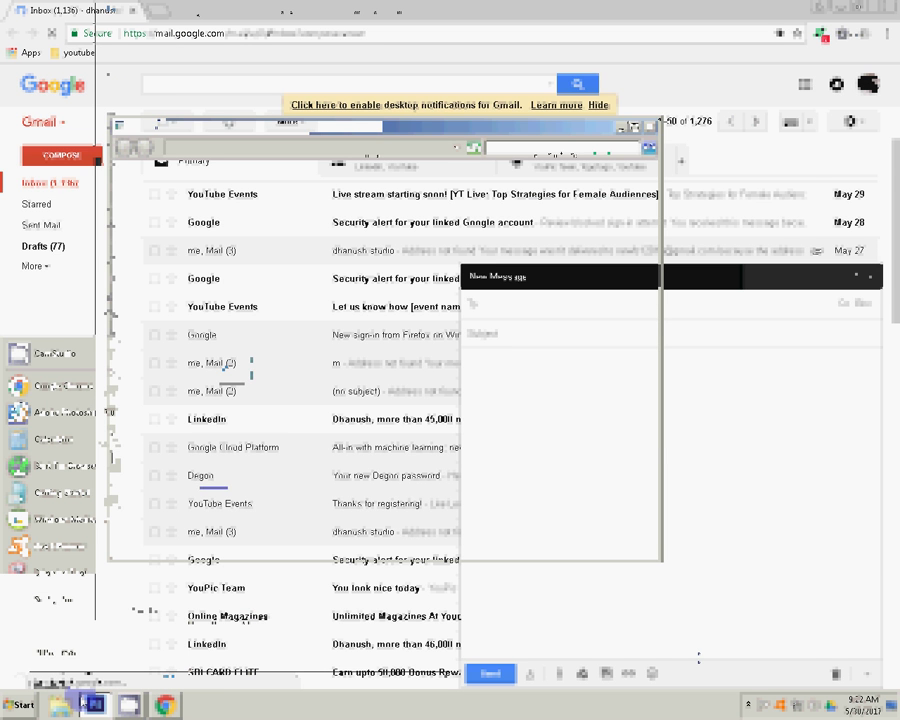
click(437, 358)
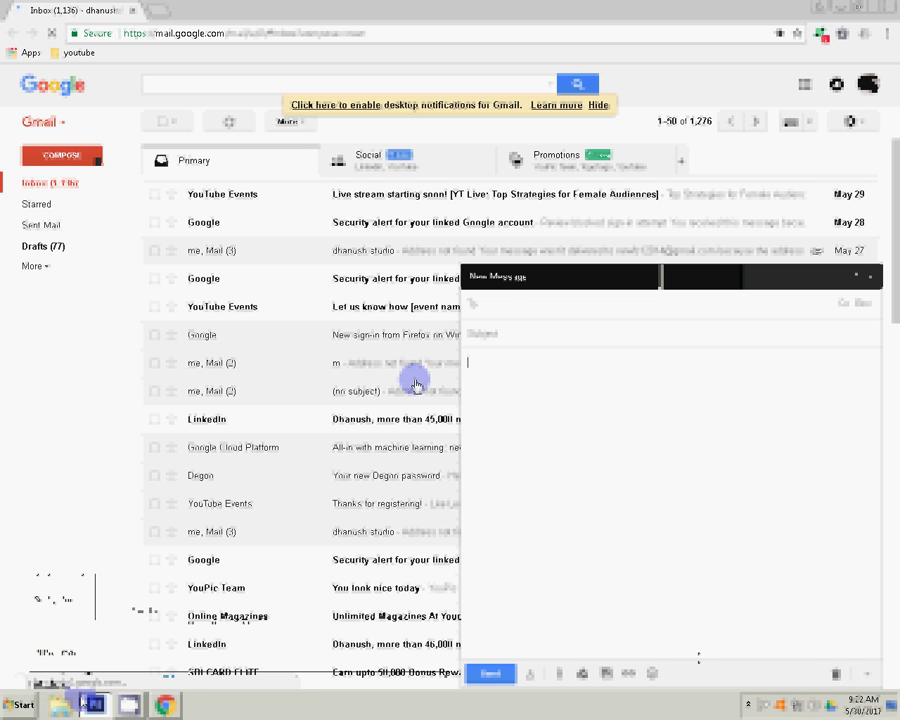
click(474, 363)
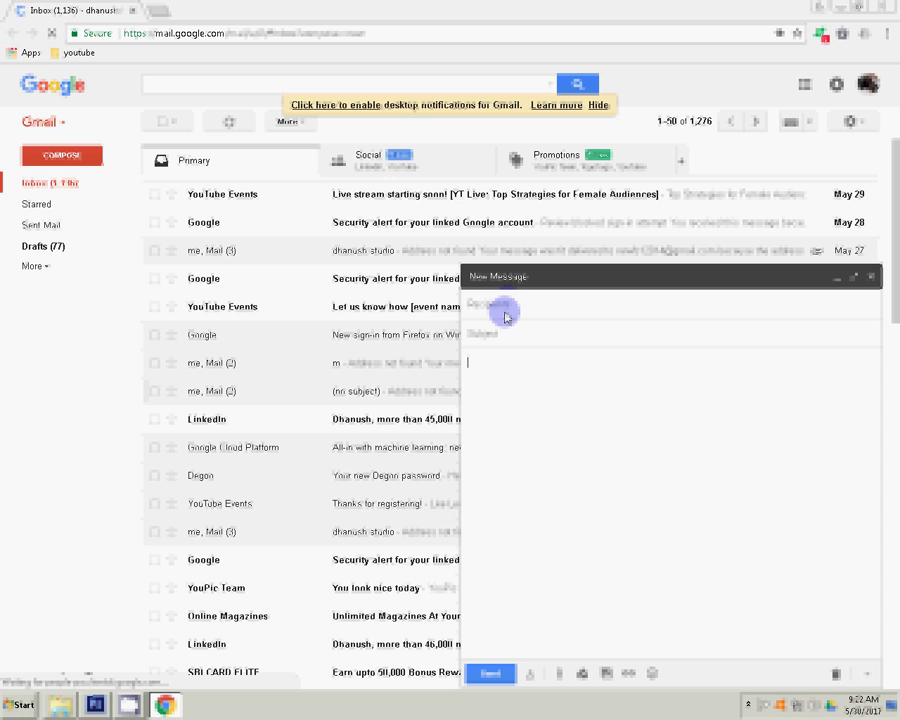
key(ctrl+o)
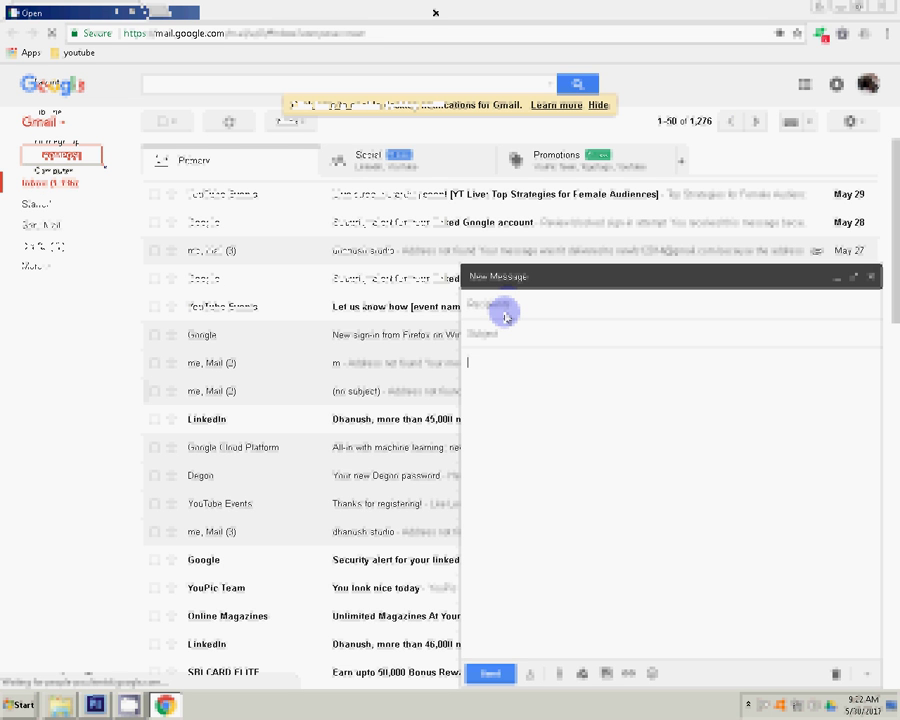